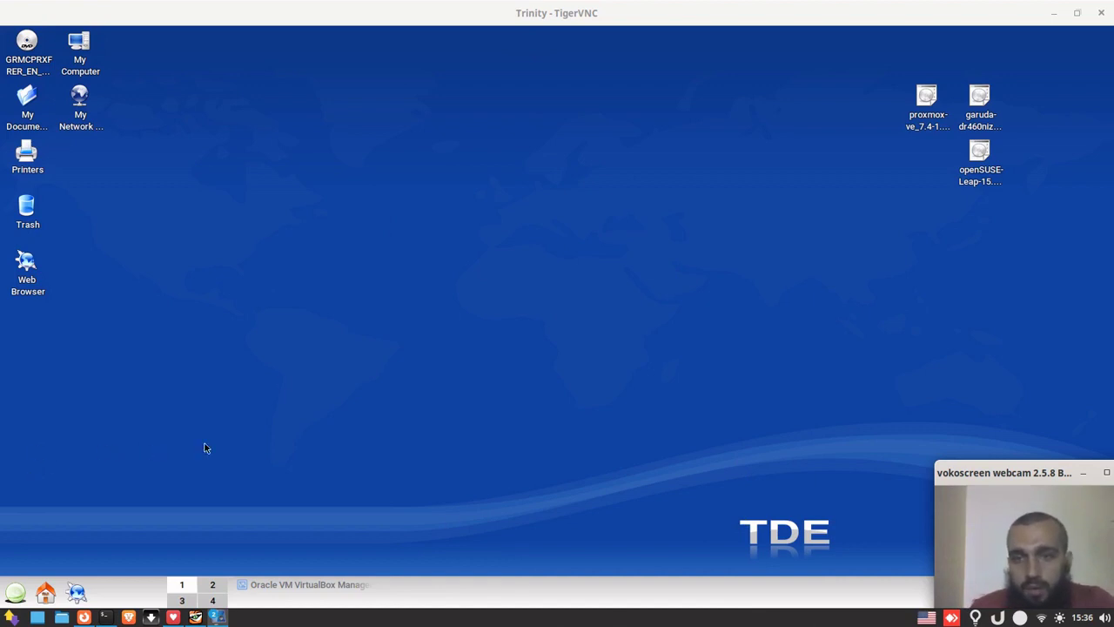
Start the YaST Control Center with administrator rights by entering the root password.
{"action": "key", "text": "alt+F1"}
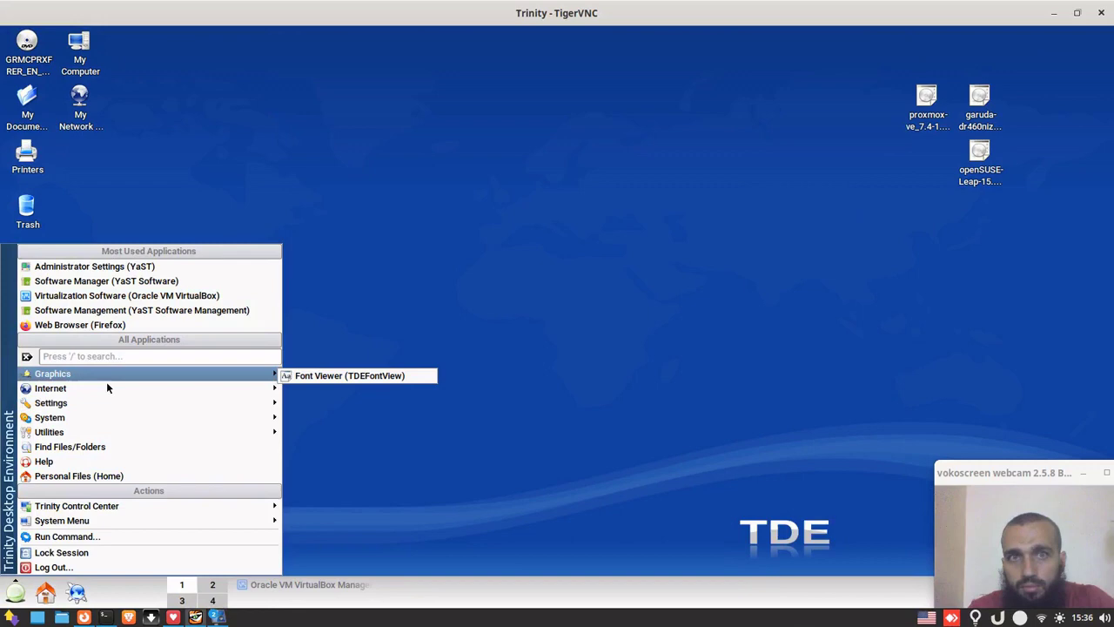
{"action": "mouse_move", "coordinate": [135, 422]}
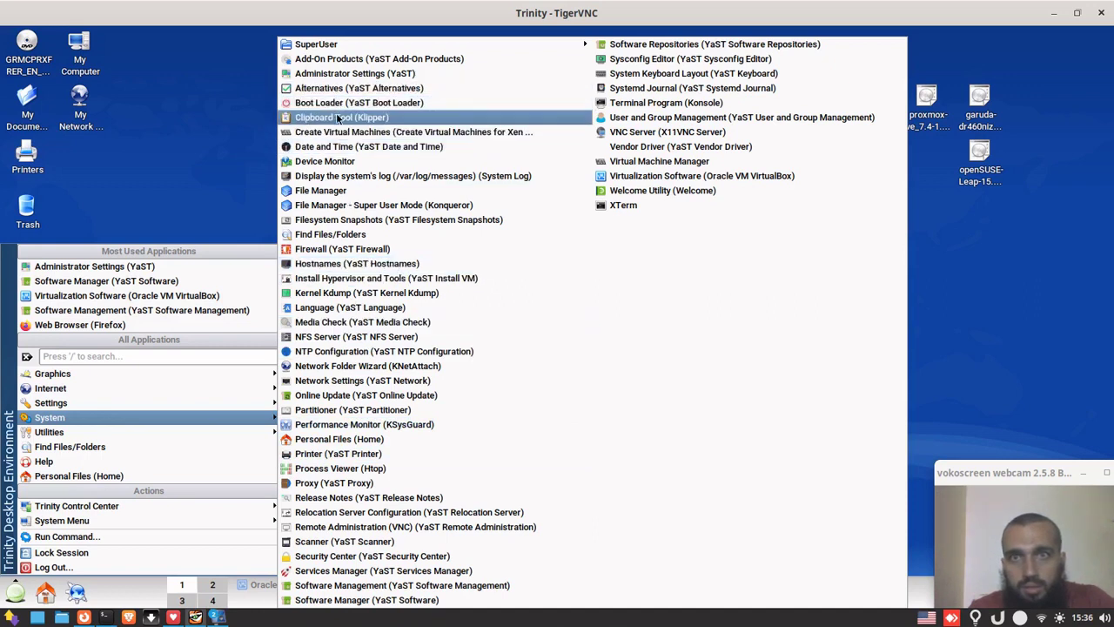
{"action": "left_click", "coordinate": [367, 77]}
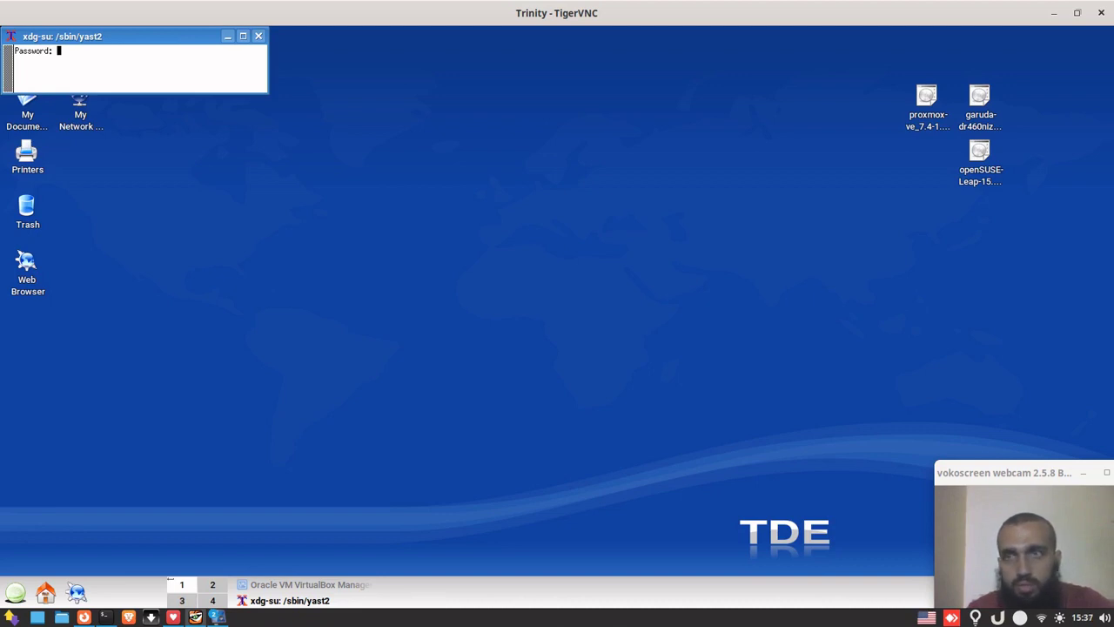
{"action": "key", "text": "Return"}
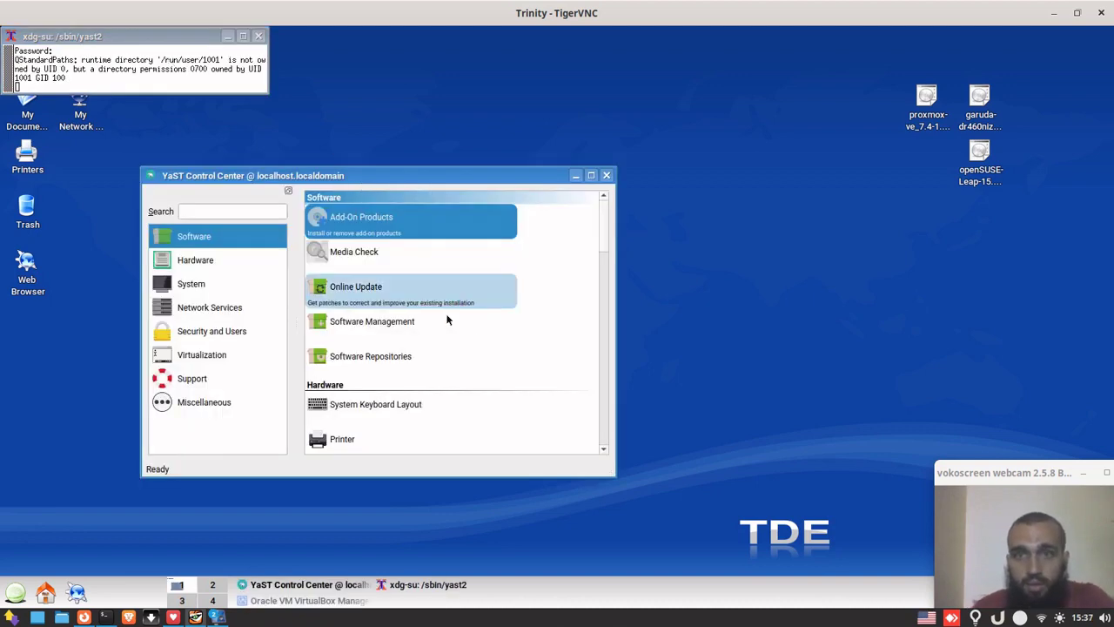
Launch the Software Management module from the Software section.
{"action": "left_click", "coordinate": [431, 324]}
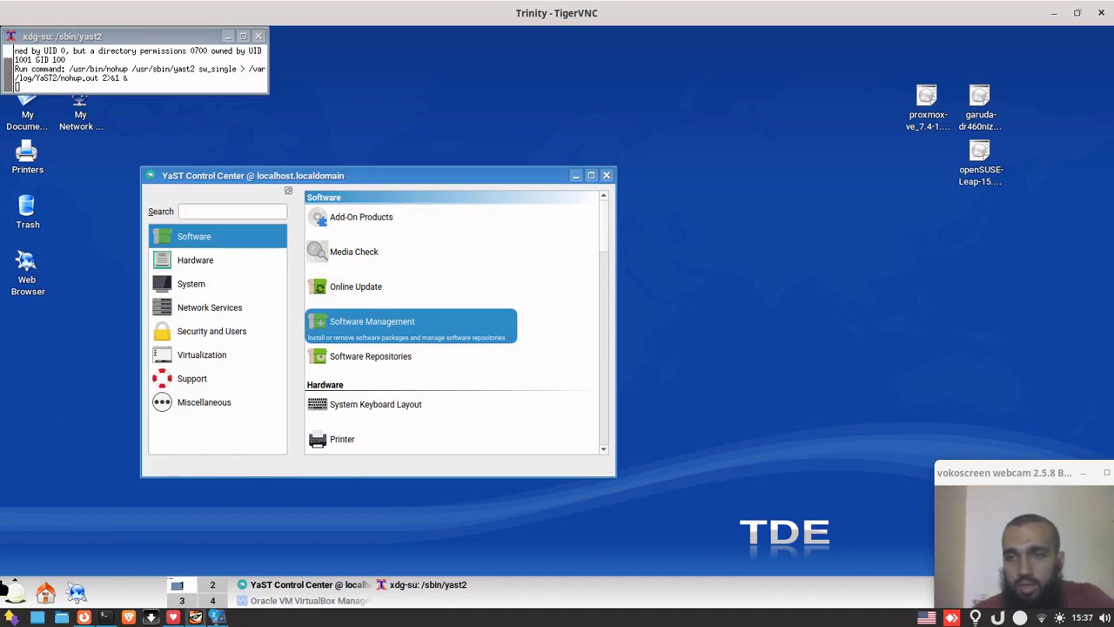
{"action": "left_click", "coordinate": [6, 585]}
{"action": "mouse_move", "coordinate": [75, 411]}
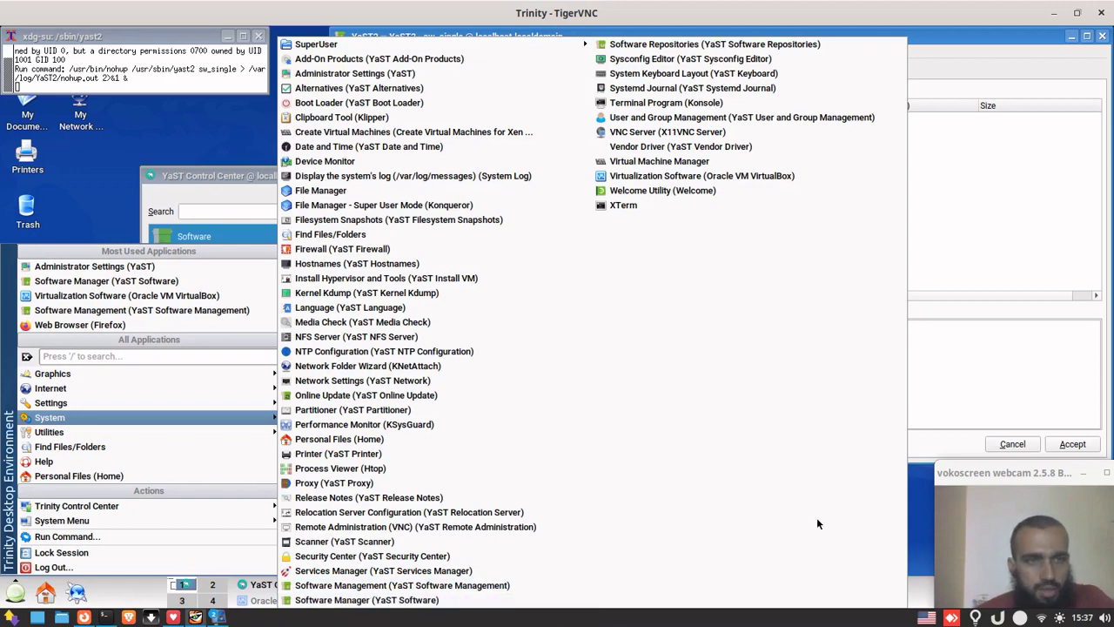
Switch Software Management to the Patterns view and list the File Server pattern's packages.
{"action": "left_click", "coordinate": [977, 390]}
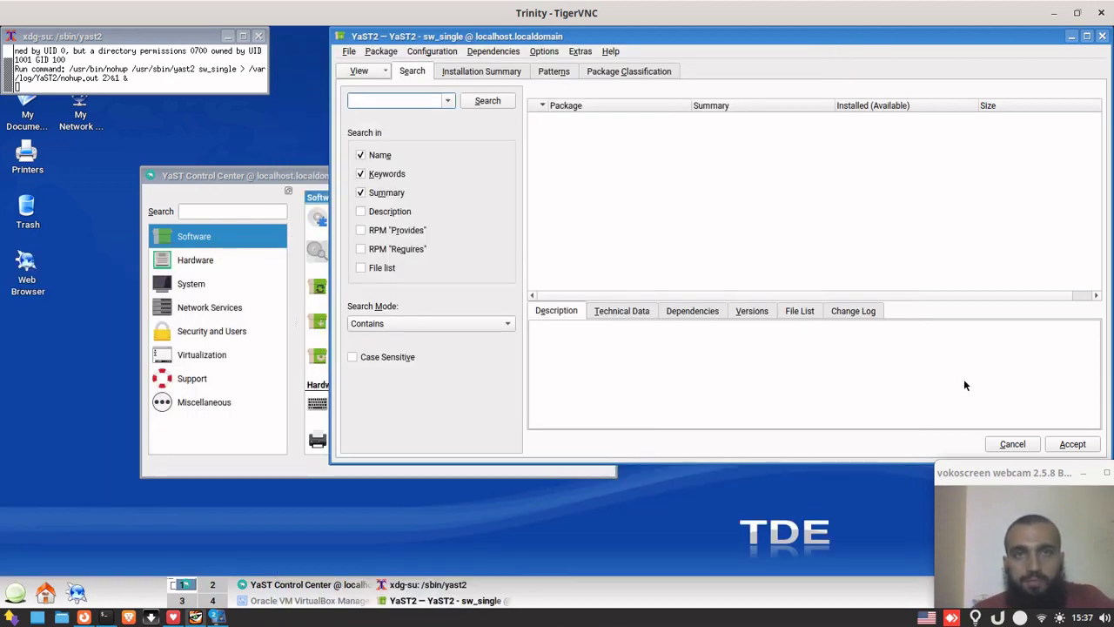
{"action": "left_click", "coordinate": [360, 70]}
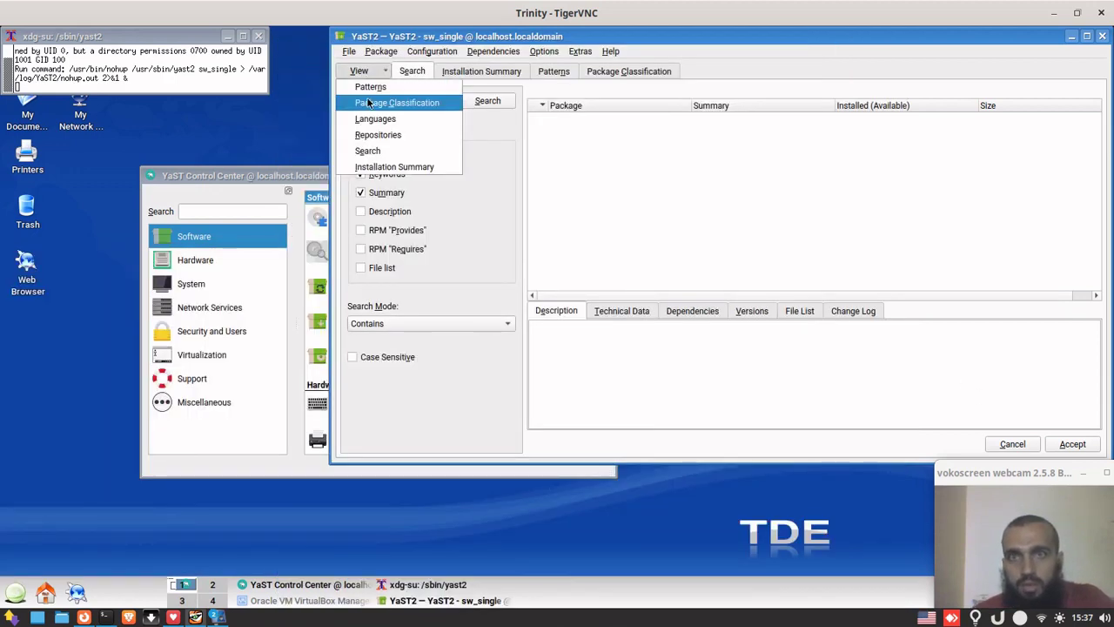
{"action": "left_click", "coordinate": [370, 87]}
{"action": "scroll", "coordinate": [453, 202], "scroll_direction": "down", "scroll_amount": 4}
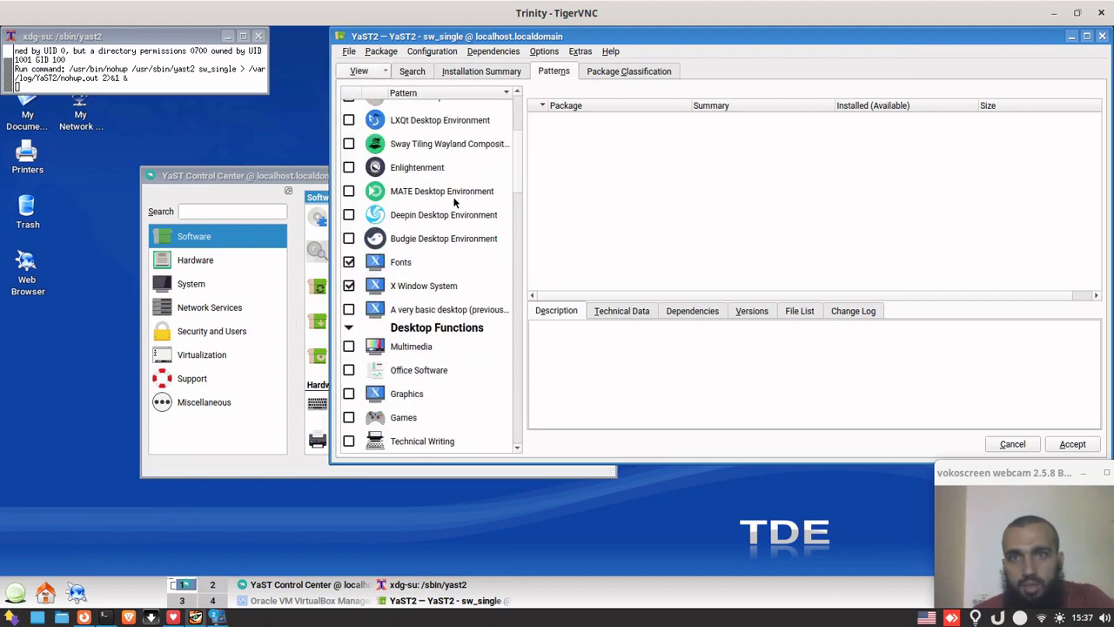
{"action": "scroll", "coordinate": [453, 202], "scroll_direction": "down", "scroll_amount": 10}
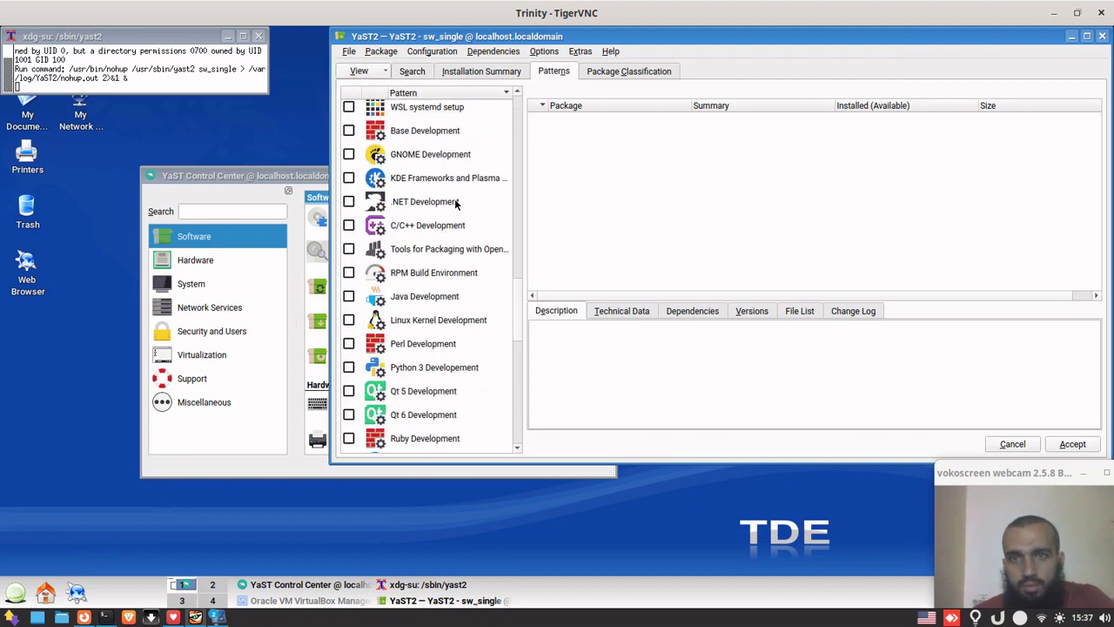
{"action": "scroll", "coordinate": [455, 202], "scroll_direction": "down", "scroll_amount": 5}
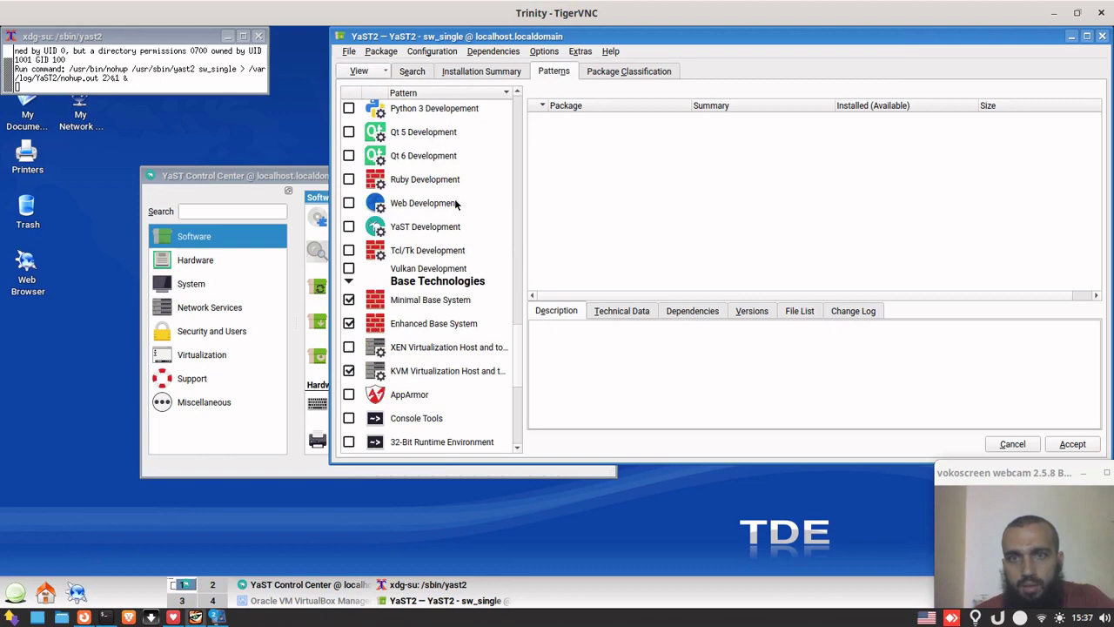
{"action": "scroll", "coordinate": [454, 202], "scroll_direction": "down", "scroll_amount": 4}
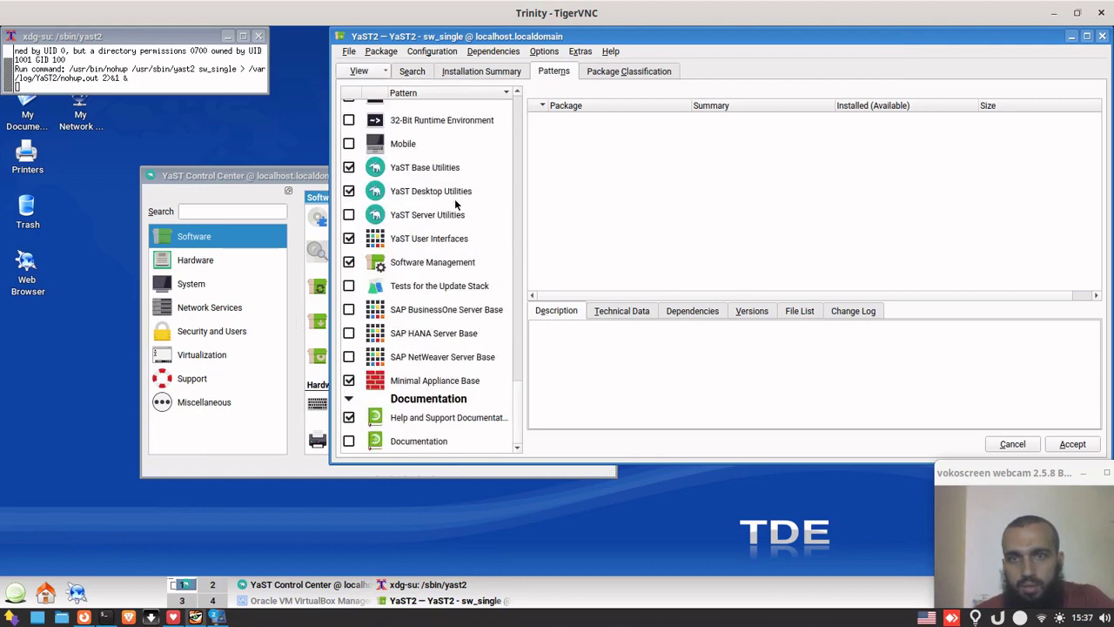
{"action": "scroll", "coordinate": [454, 202], "scroll_direction": "up", "scroll_amount": 7}
{"action": "scroll", "coordinate": [454, 202], "scroll_direction": "up", "scroll_amount": 6}
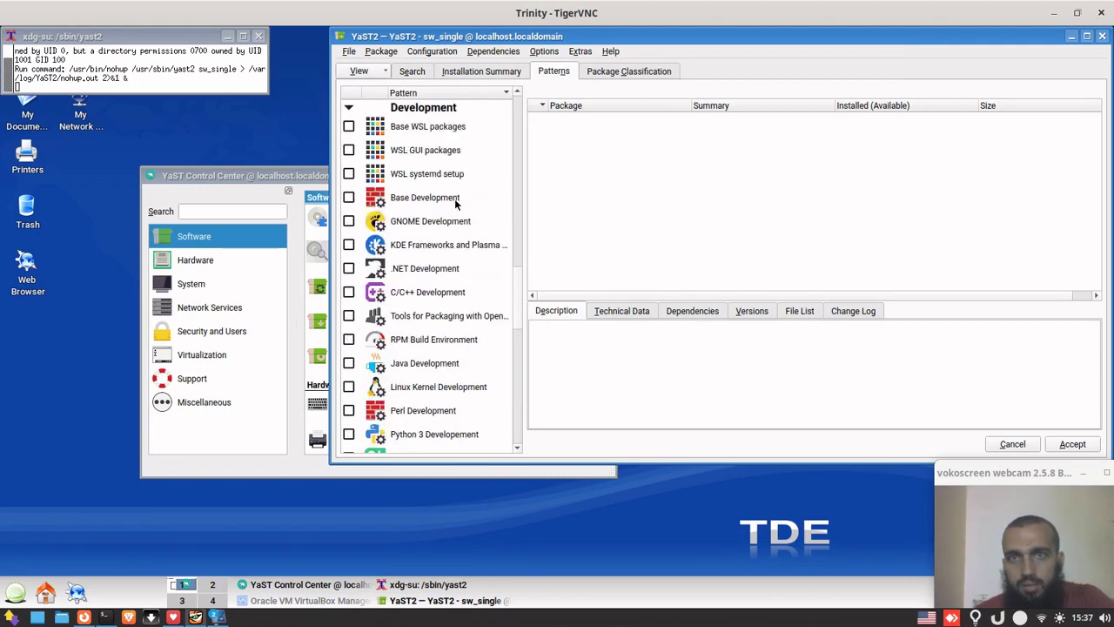
{"action": "scroll", "coordinate": [455, 198], "scroll_direction": "up", "scroll_amount": 3}
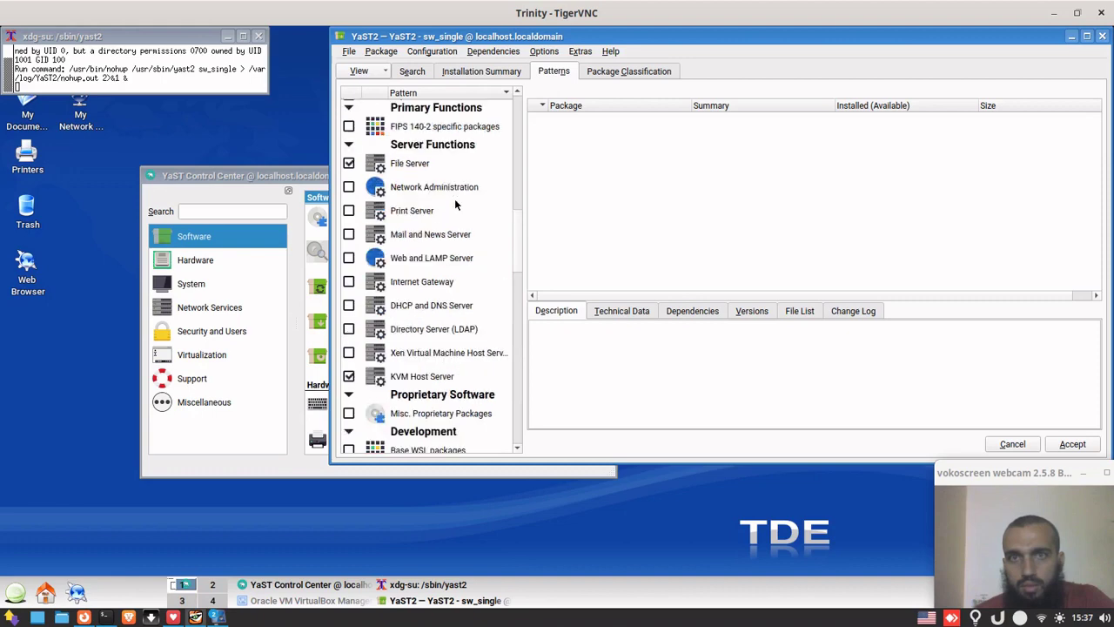
{"action": "left_click", "coordinate": [404, 164]}
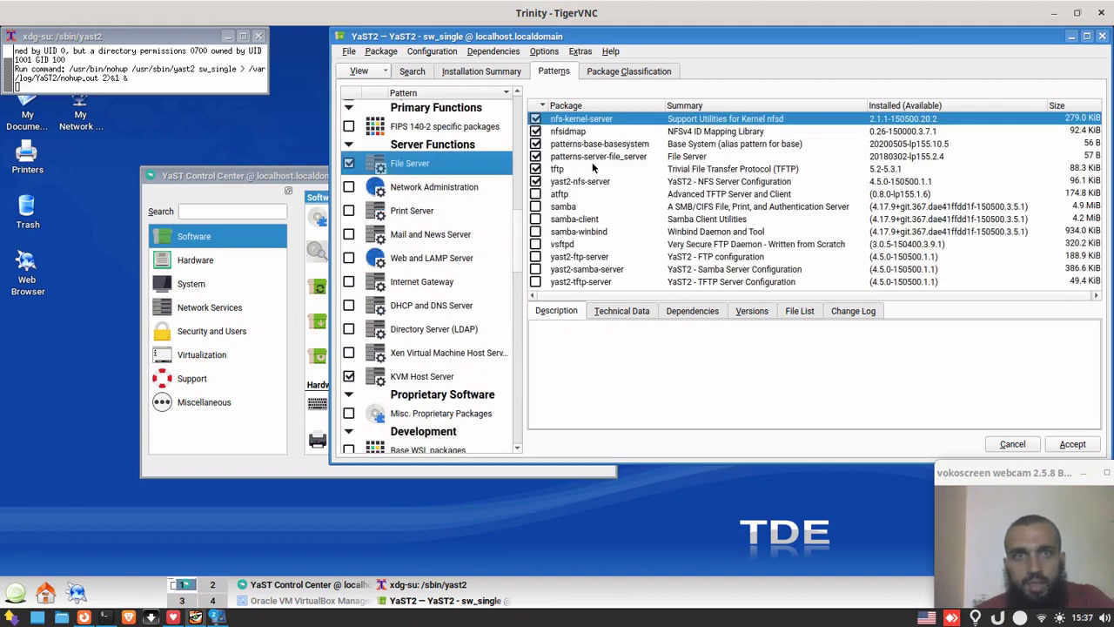
Set nfsidmap, patterns-server-file_server and yast2-nfs-server to Keep.
{"action": "left_click", "coordinate": [571, 132]}
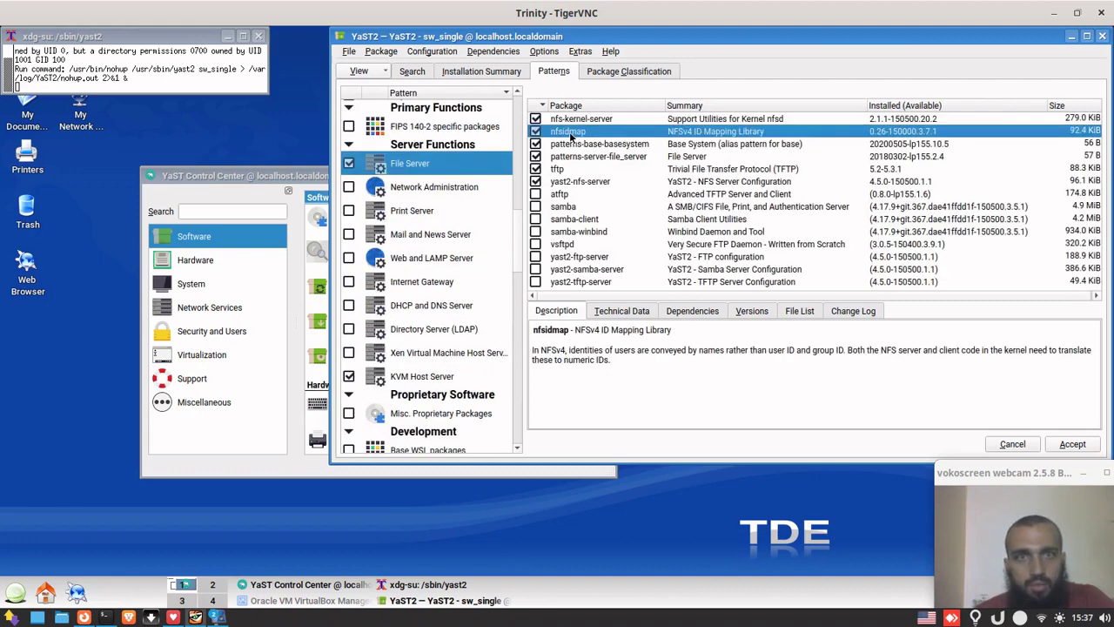
{"action": "right_click", "coordinate": [570, 133]}
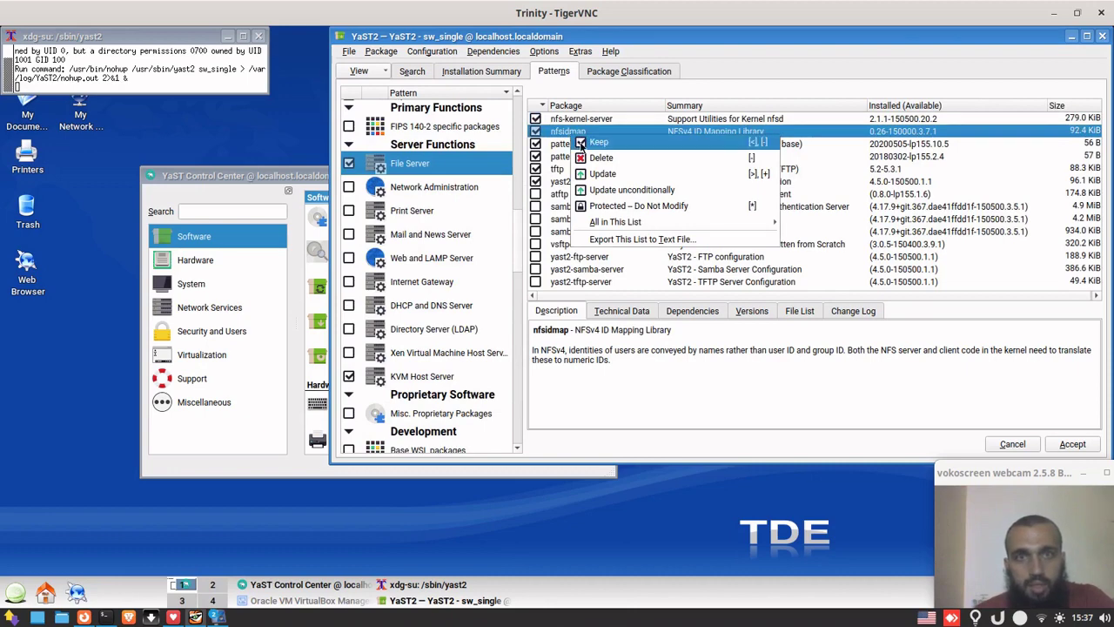
{"action": "left_click", "coordinate": [596, 142]}
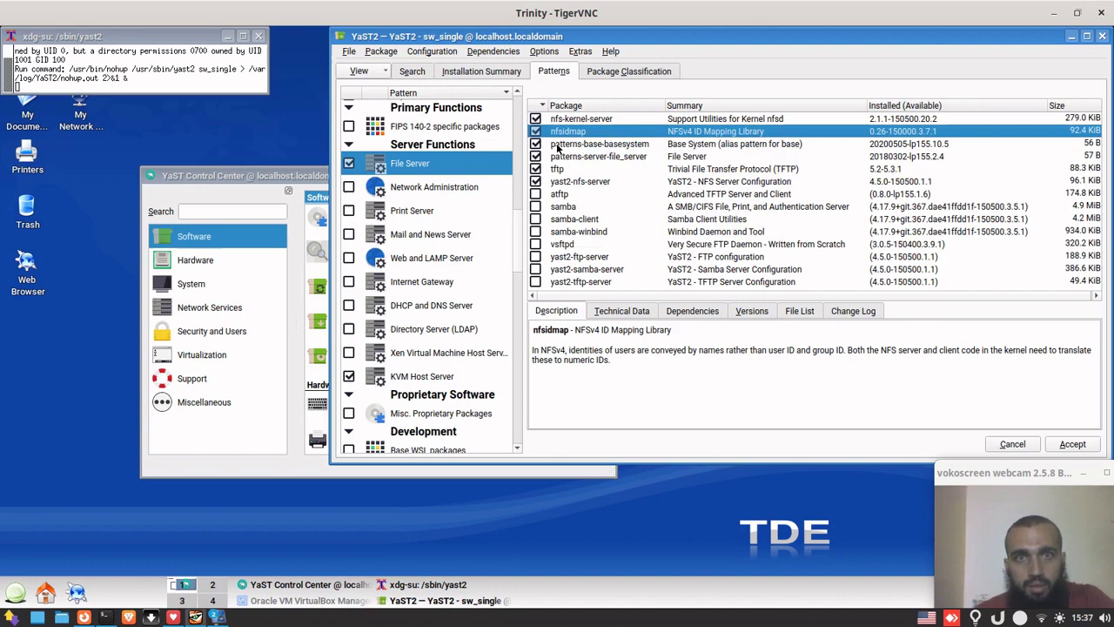
{"action": "left_click", "coordinate": [558, 157]}
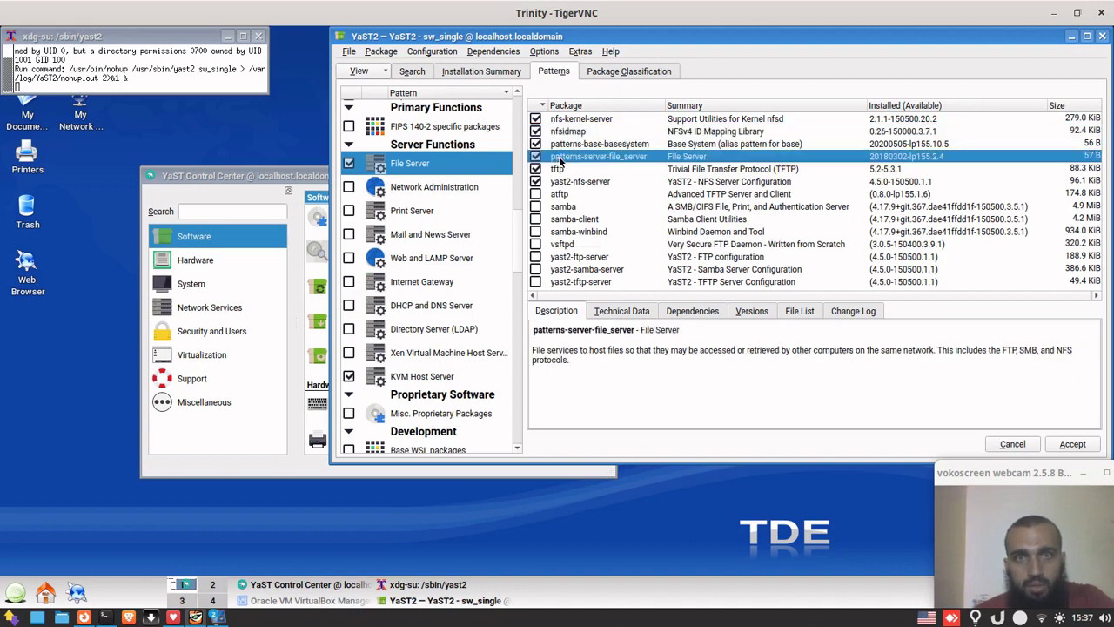
{"action": "right_click", "coordinate": [564, 161]}
{"action": "left_click", "coordinate": [574, 165]}
{"action": "right_click", "coordinate": [570, 182]}
{"action": "left_click", "coordinate": [583, 192]}
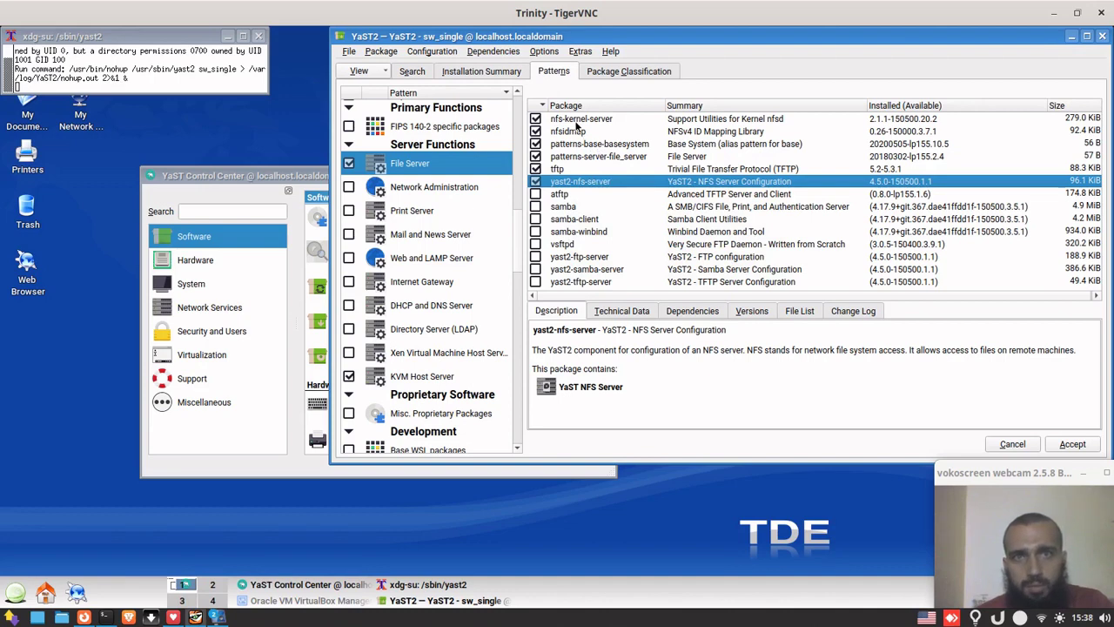
Set the nfs-kernel-server package to Keep.
{"action": "left_click", "coordinate": [599, 123]}
{"action": "right_click", "coordinate": [577, 124]}
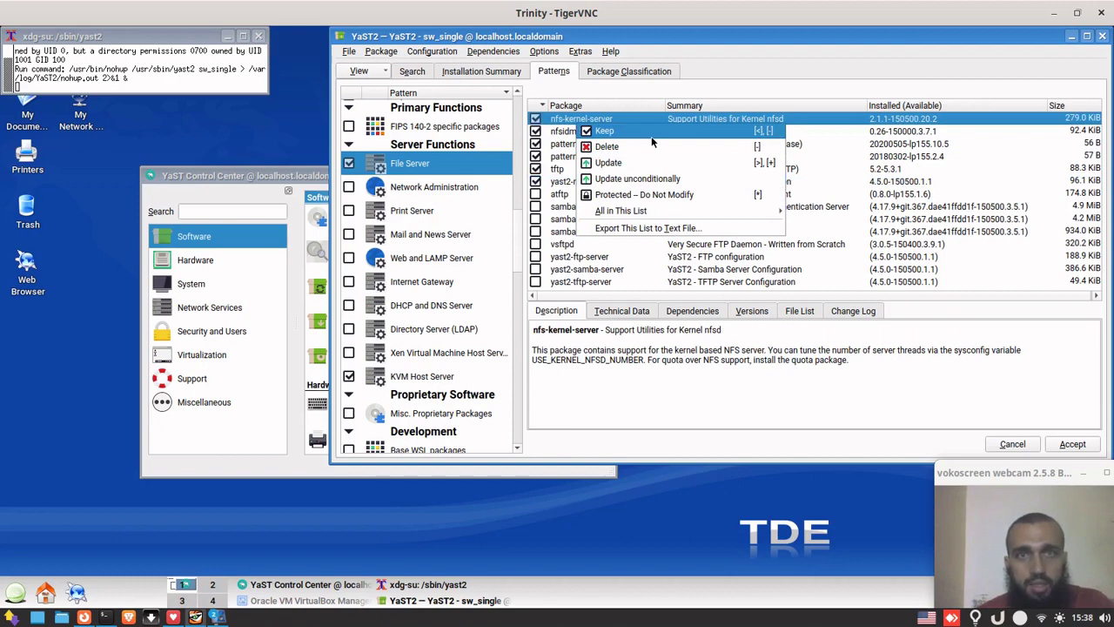
{"action": "left_click", "coordinate": [652, 137]}
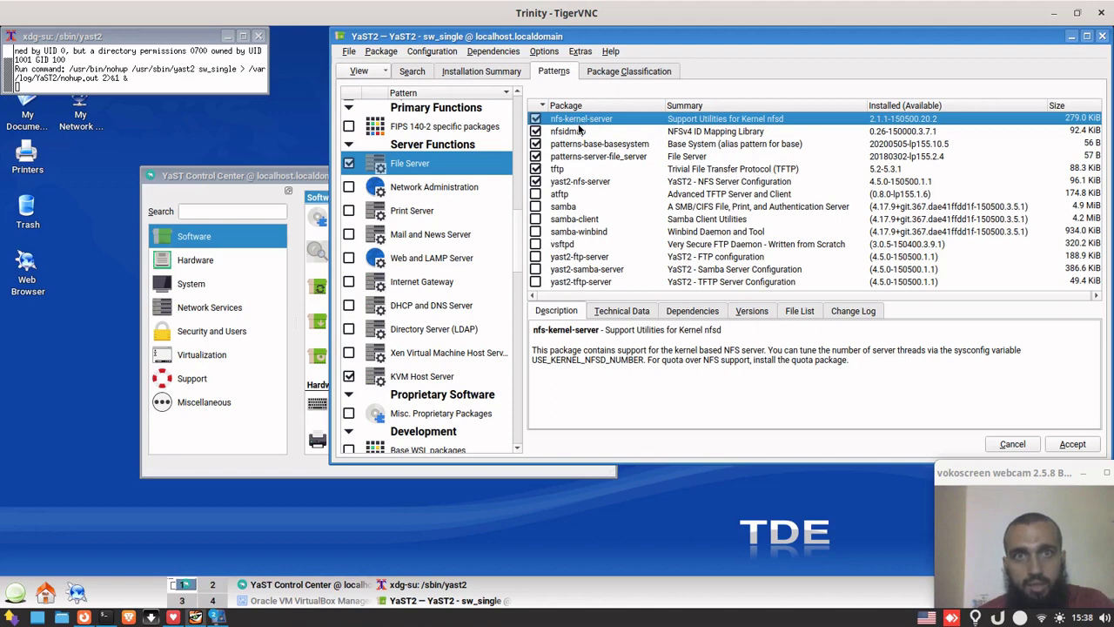
Review the nfsidmap, file-server pattern and yast2-nfs-server descriptions, then accept the selection.
{"action": "left_click", "coordinate": [579, 131]}
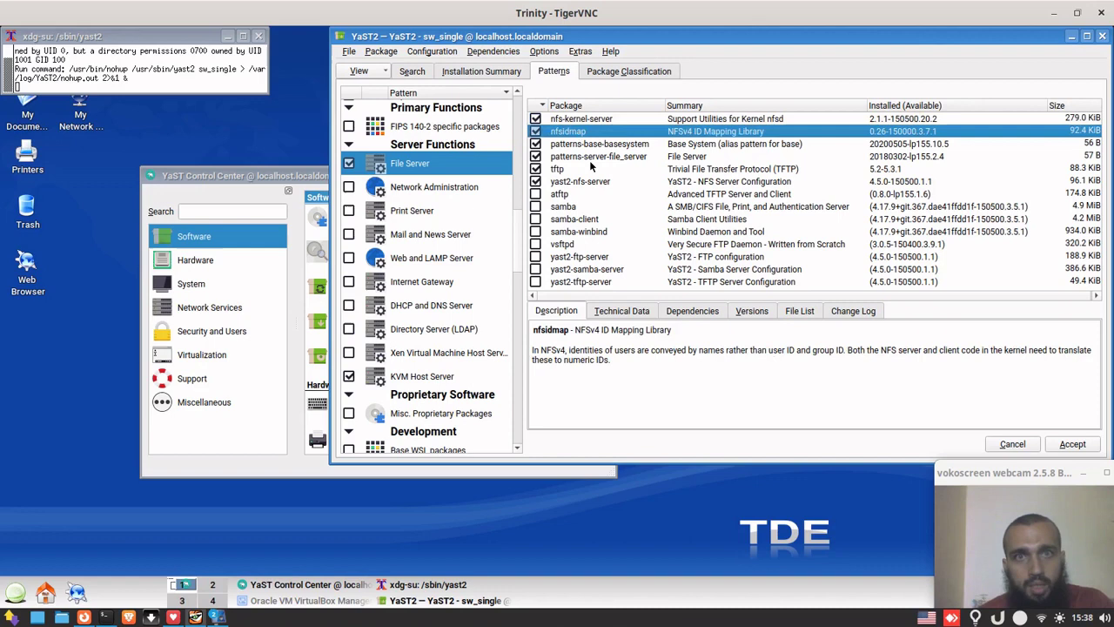
{"action": "left_click", "coordinate": [595, 156]}
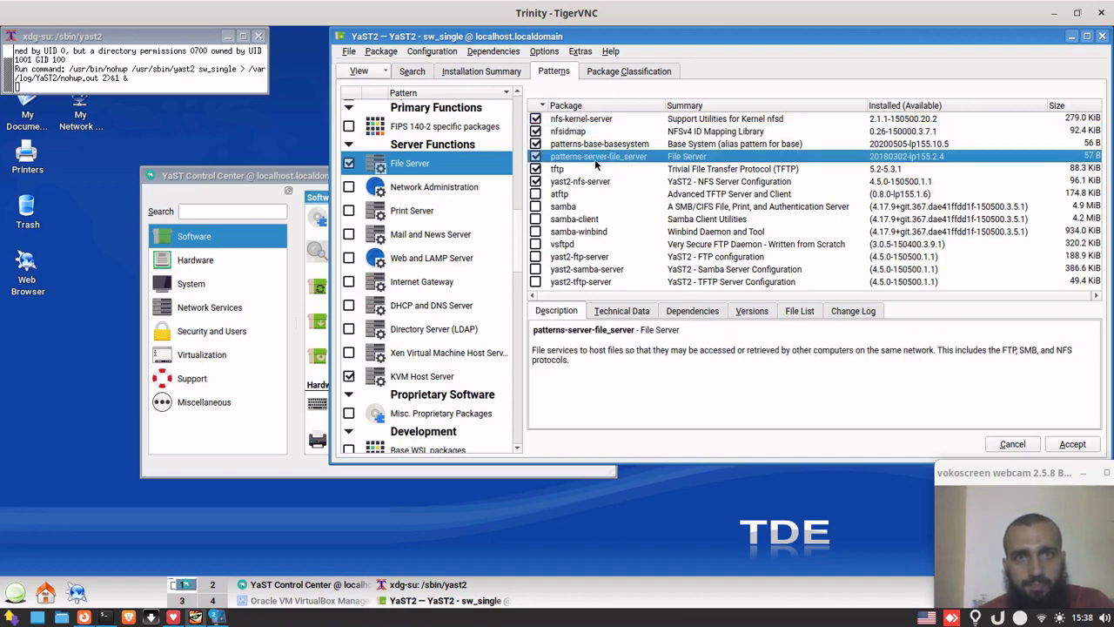
{"action": "left_click", "coordinate": [573, 182]}
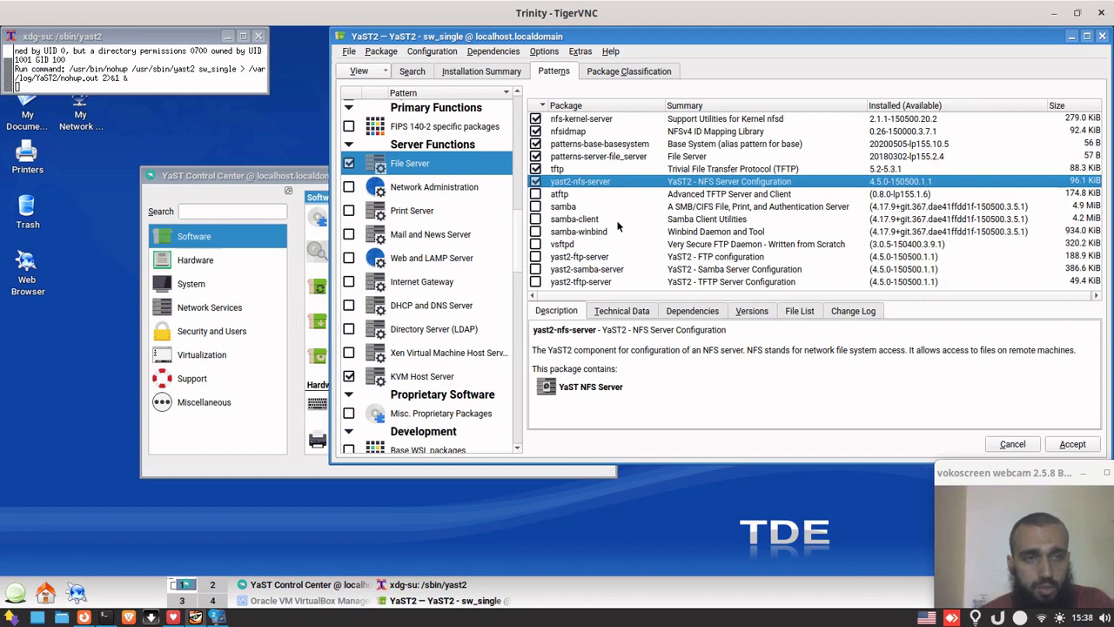
{"action": "right_click", "coordinate": [578, 183]}
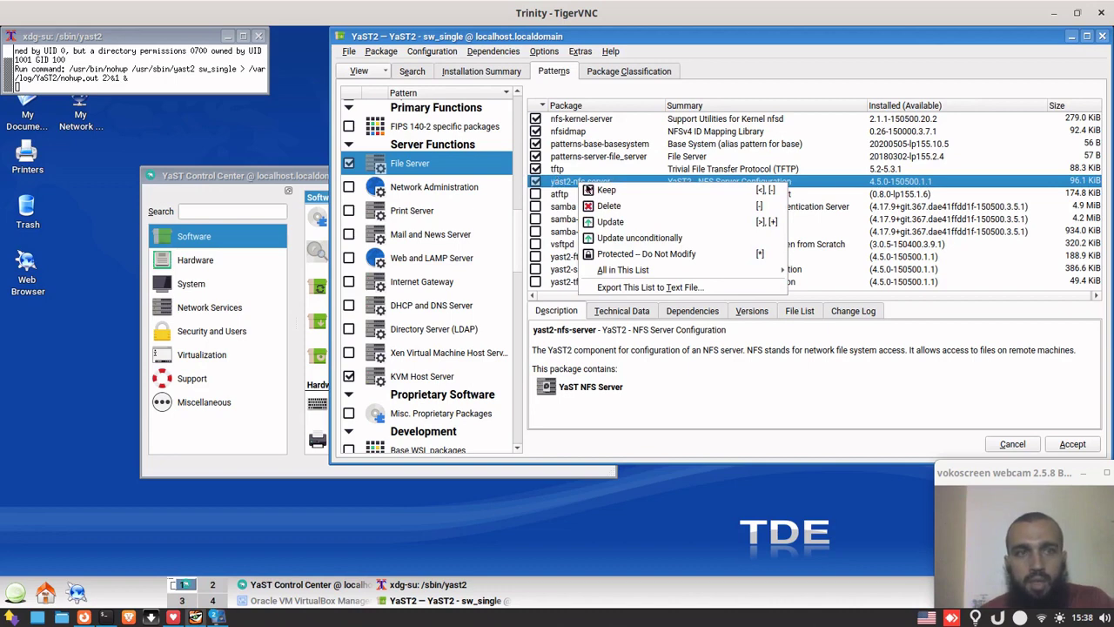
{"action": "left_click", "coordinate": [840, 397]}
{"action": "left_click", "coordinate": [1080, 444]}
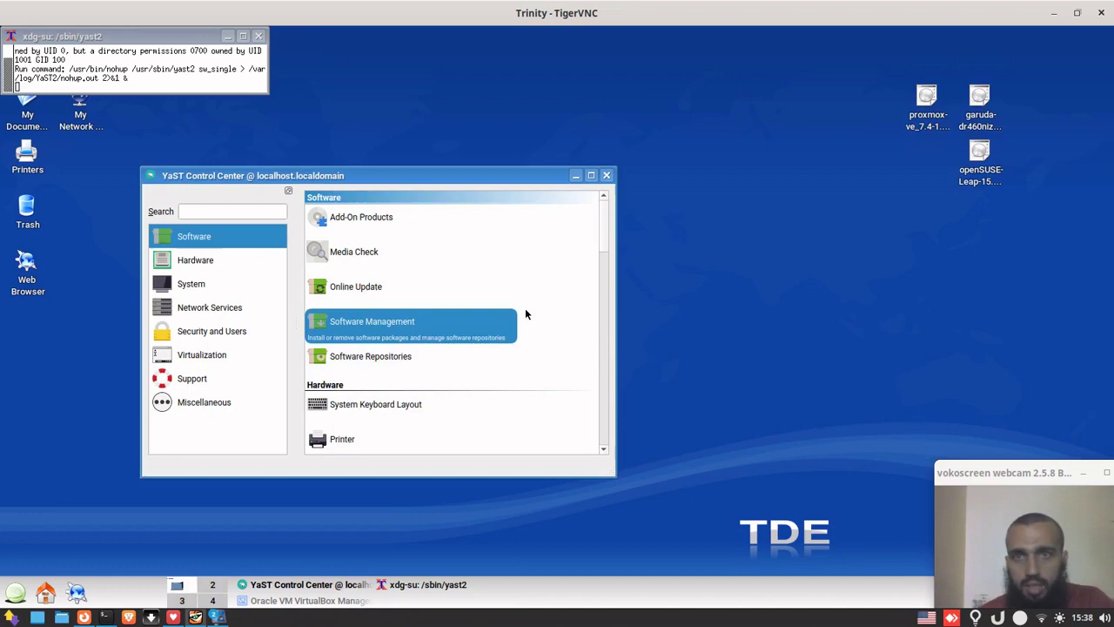
Launch the NFS Server module from the Network Services group and move its window into view.
{"action": "scroll", "coordinate": [523, 322], "scroll_direction": "down", "scroll_amount": 5}
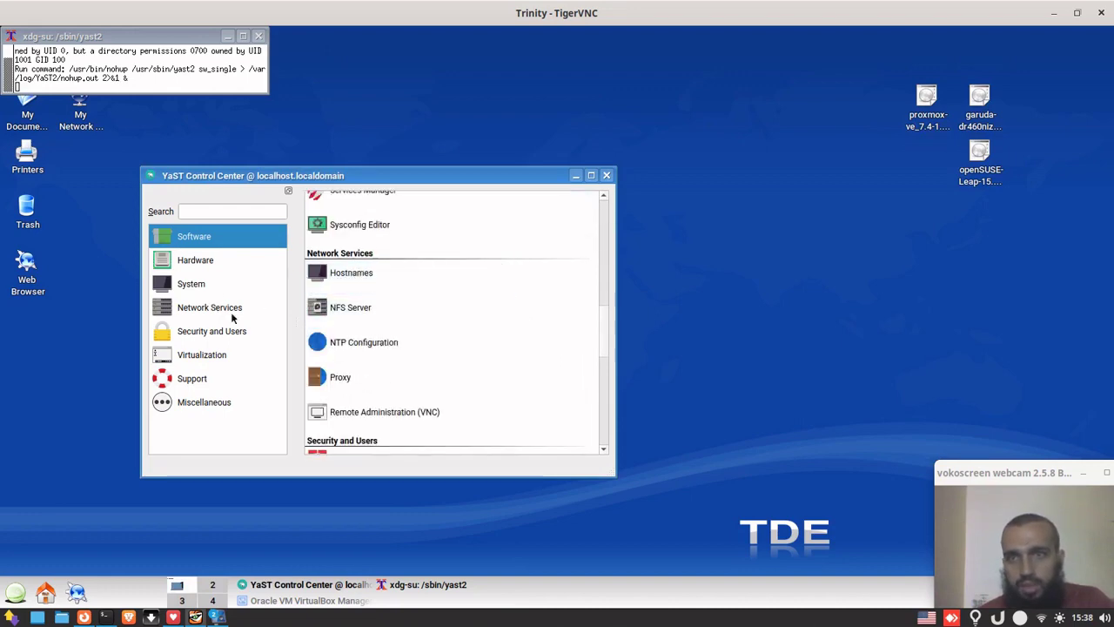
{"action": "scroll", "coordinate": [534, 262], "scroll_direction": "down", "scroll_amount": 5}
{"action": "scroll", "coordinate": [534, 262], "scroll_direction": "up", "scroll_amount": 10}
{"action": "scroll", "coordinate": [534, 262], "scroll_direction": "down", "scroll_amount": 5}
{"action": "scroll", "coordinate": [534, 253], "scroll_direction": "down", "scroll_amount": 2}
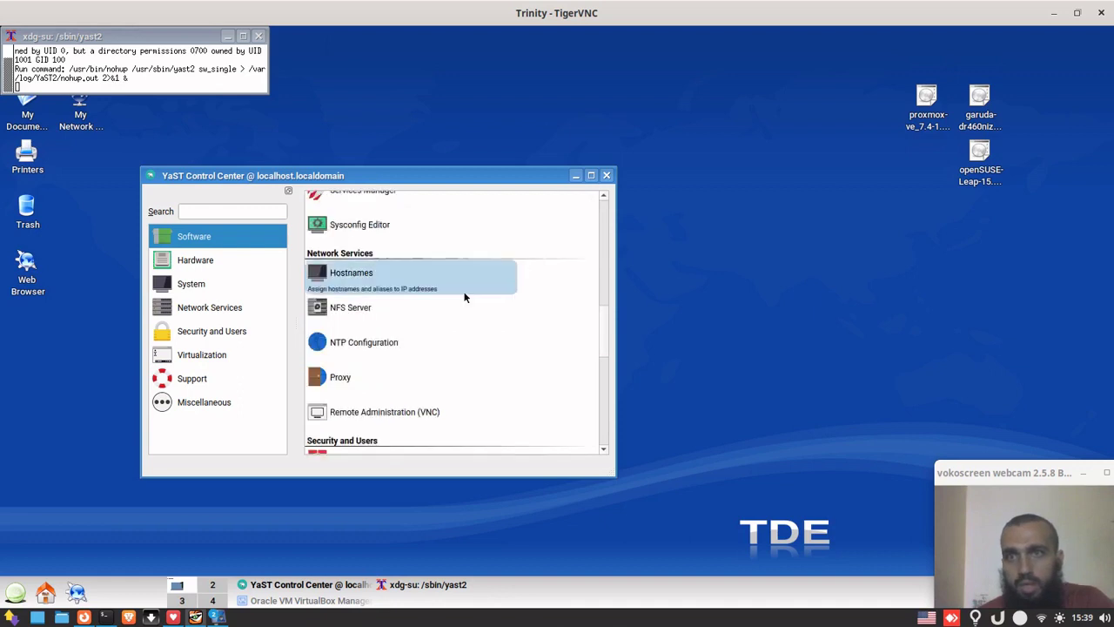
{"action": "left_click", "coordinate": [213, 309]}
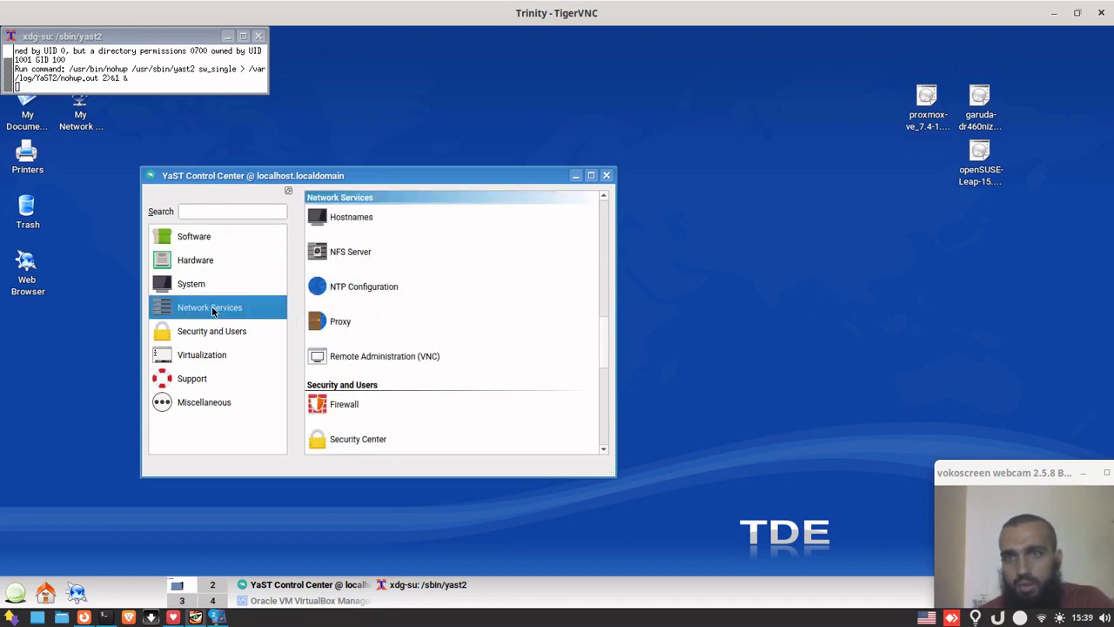
{"action": "left_click", "coordinate": [379, 257]}
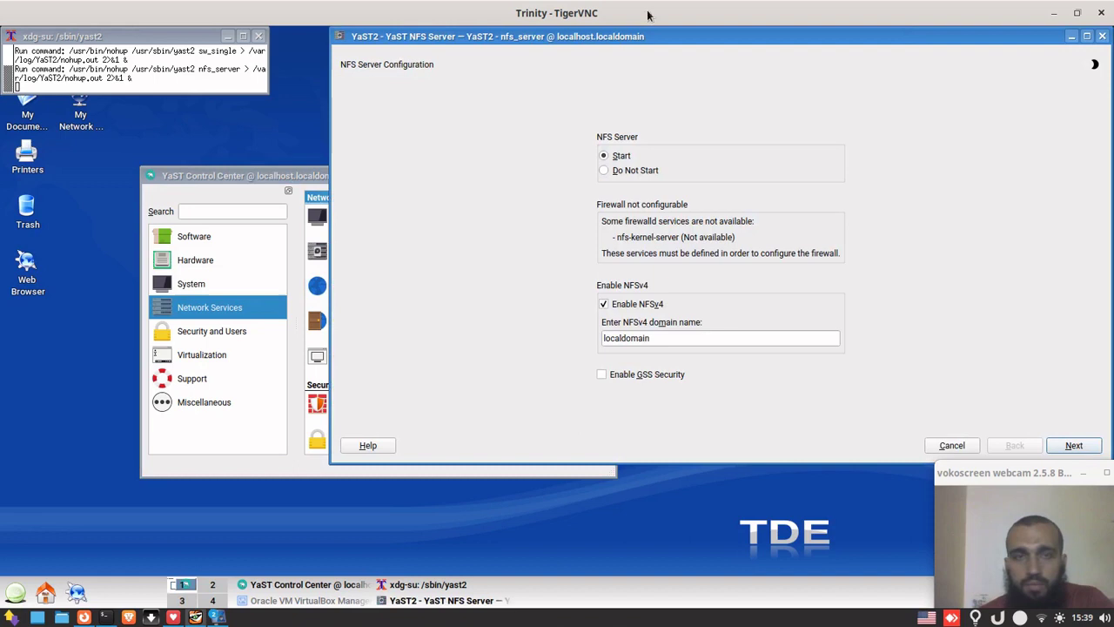
{"action": "left_click_drag", "start_coordinate": [588, 44], "coordinate": [455, 79]}
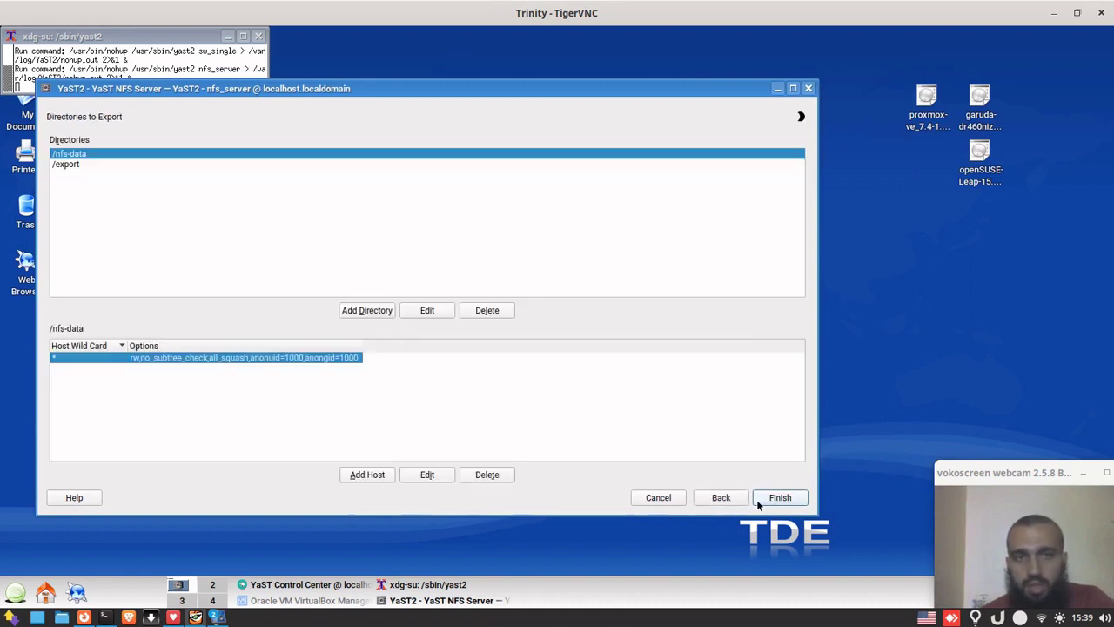
Rearrange the NFS Server and YaST Control Center windows, leaving NFS Server in front.
{"action": "left_click_drag", "start_coordinate": [472, 92], "coordinate": [824, 124]}
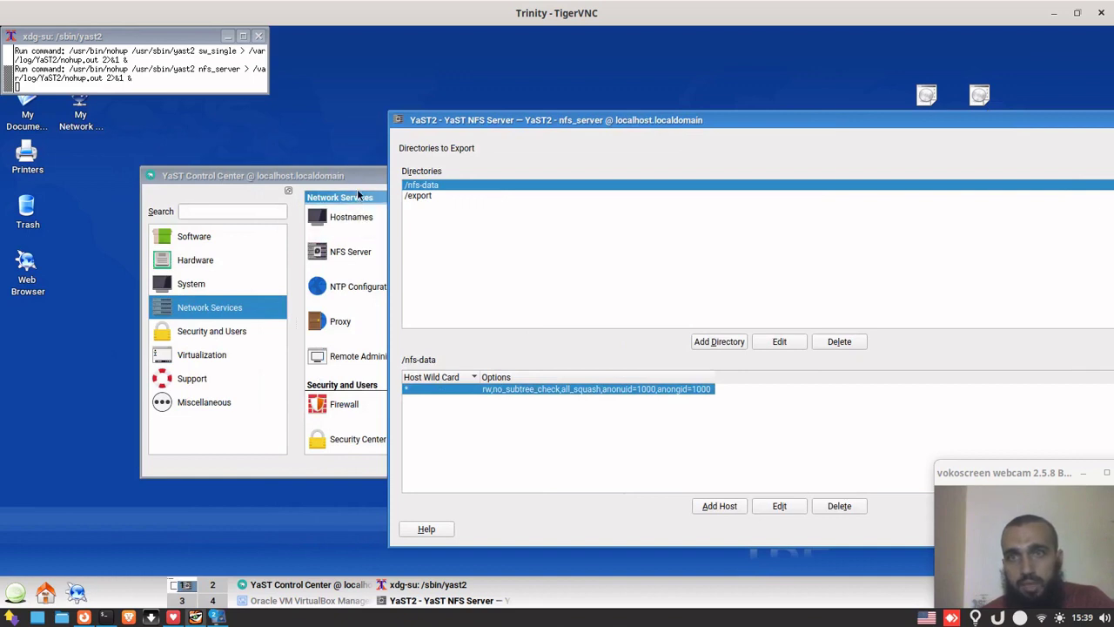
{"action": "left_click", "coordinate": [359, 171]}
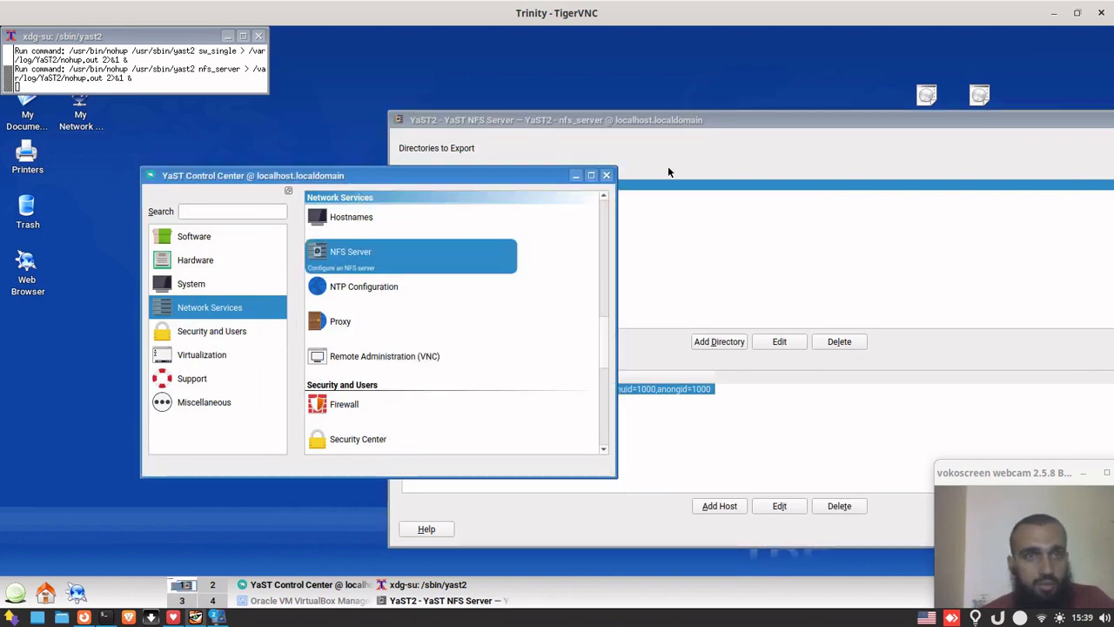
{"action": "left_click", "coordinate": [696, 127]}
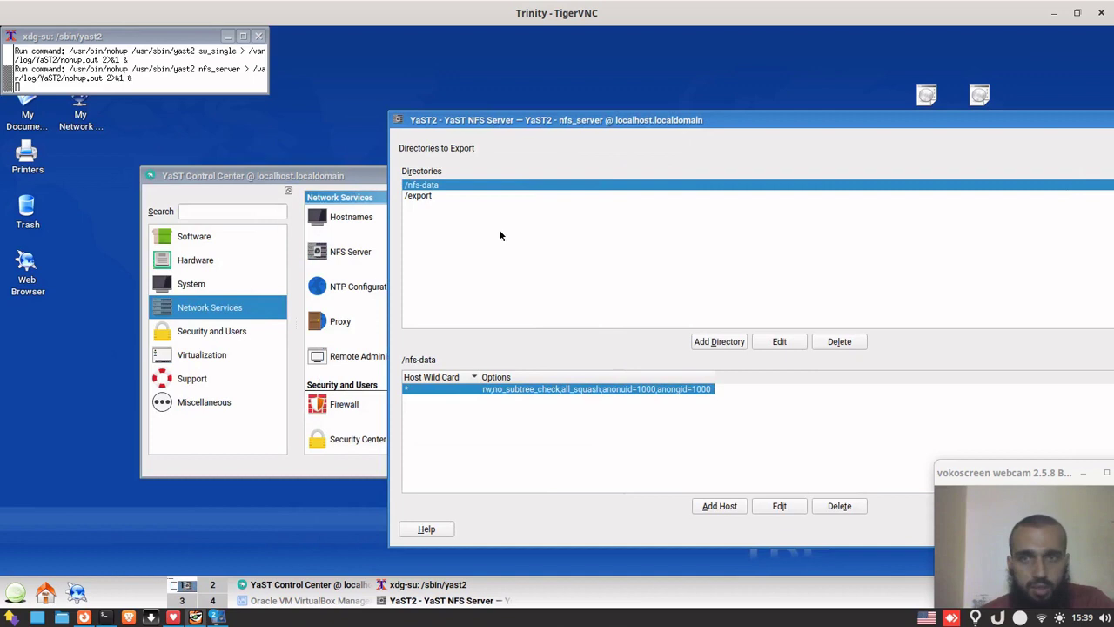
{"action": "left_click", "coordinate": [291, 181]}
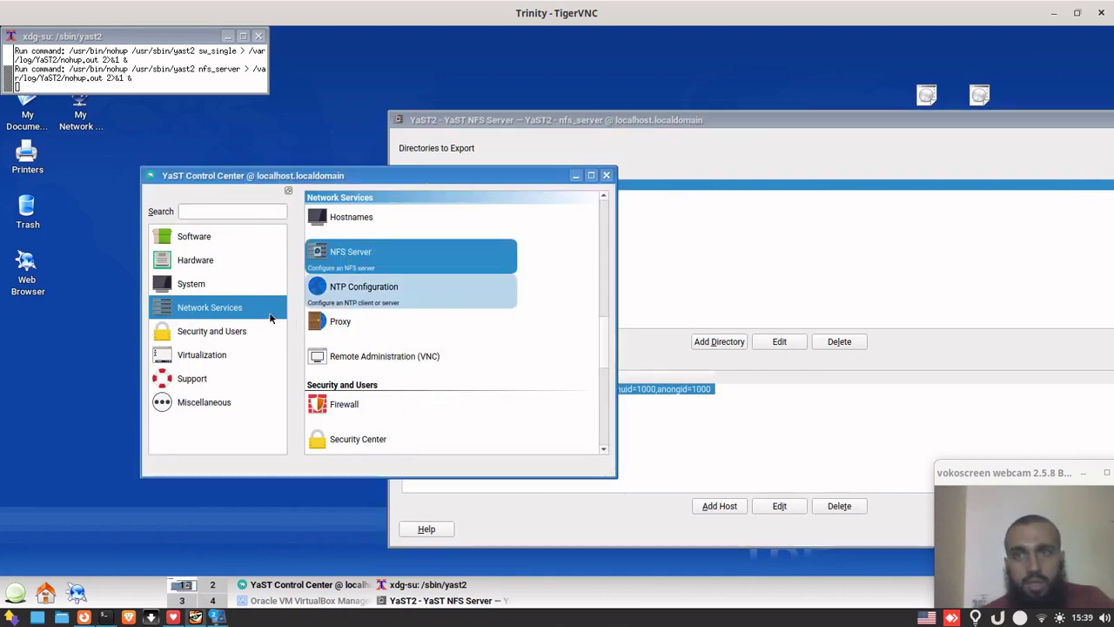
{"action": "left_click_drag", "start_coordinate": [723, 120], "coordinate": [515, 120]}
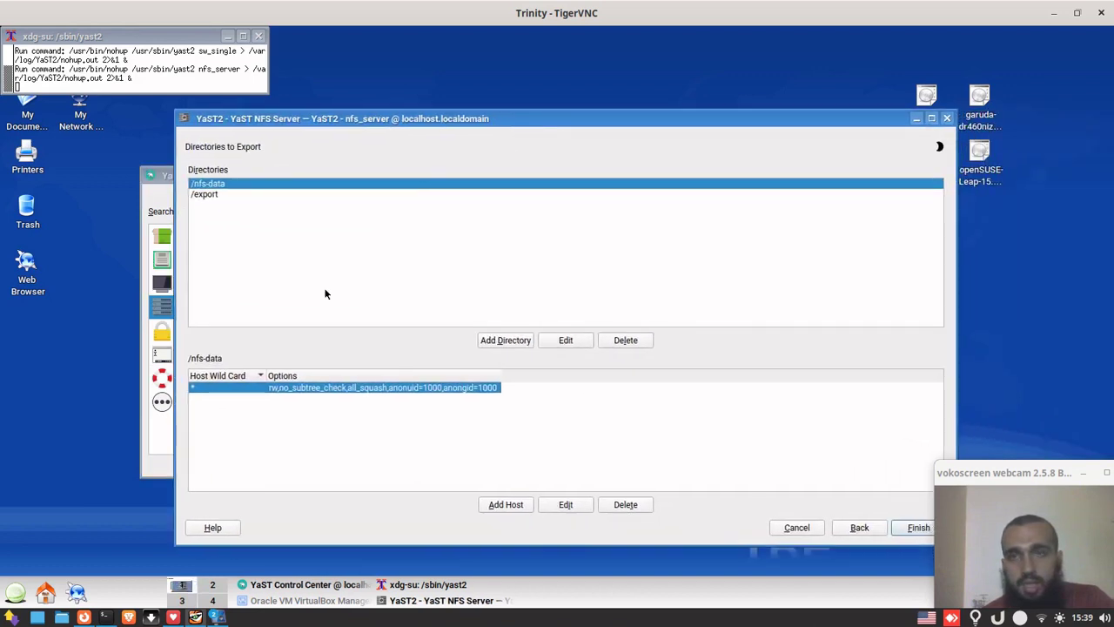
Check the /export and /nfs-data host options, then finish to write /etc/exports.
{"action": "left_click", "coordinate": [215, 194]}
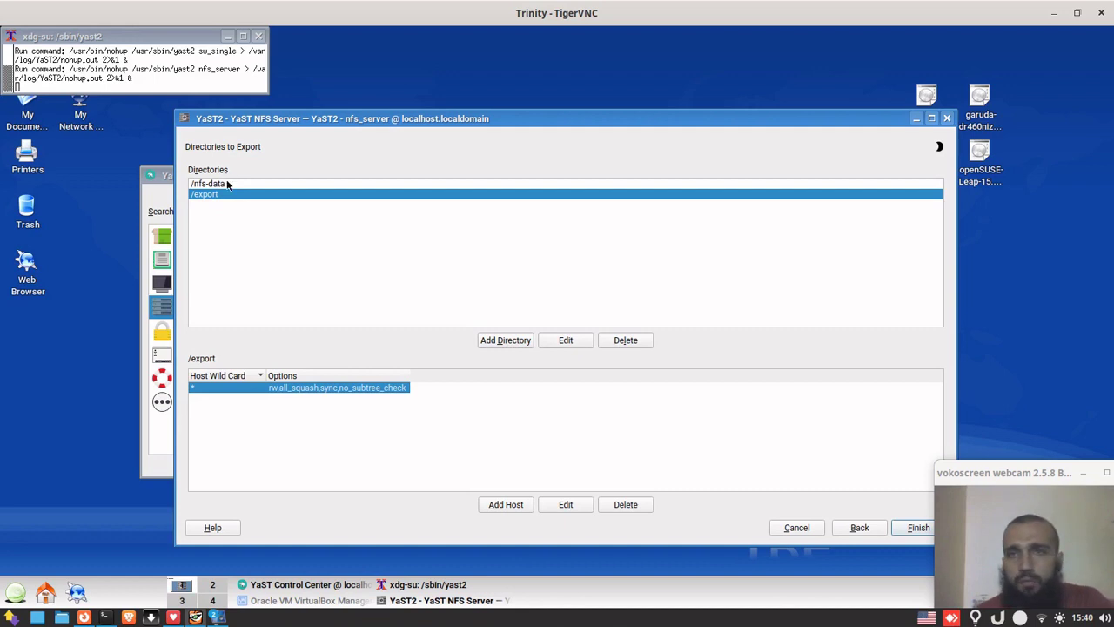
{"action": "left_click", "coordinate": [222, 183]}
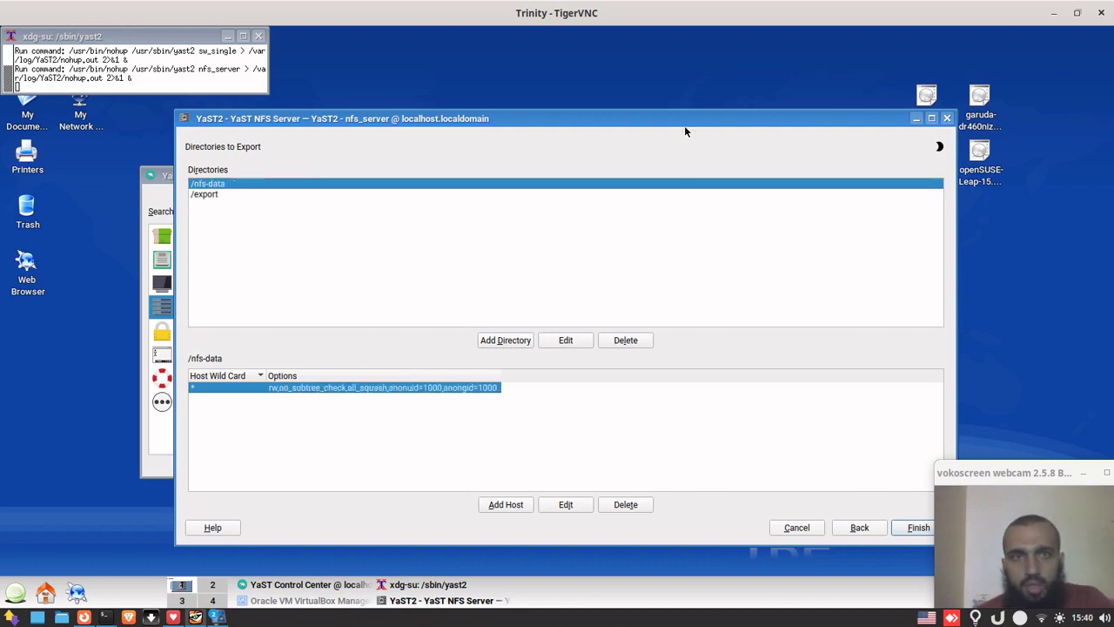
{"action": "left_click_drag", "start_coordinate": [608, 111], "coordinate": [556, 97]}
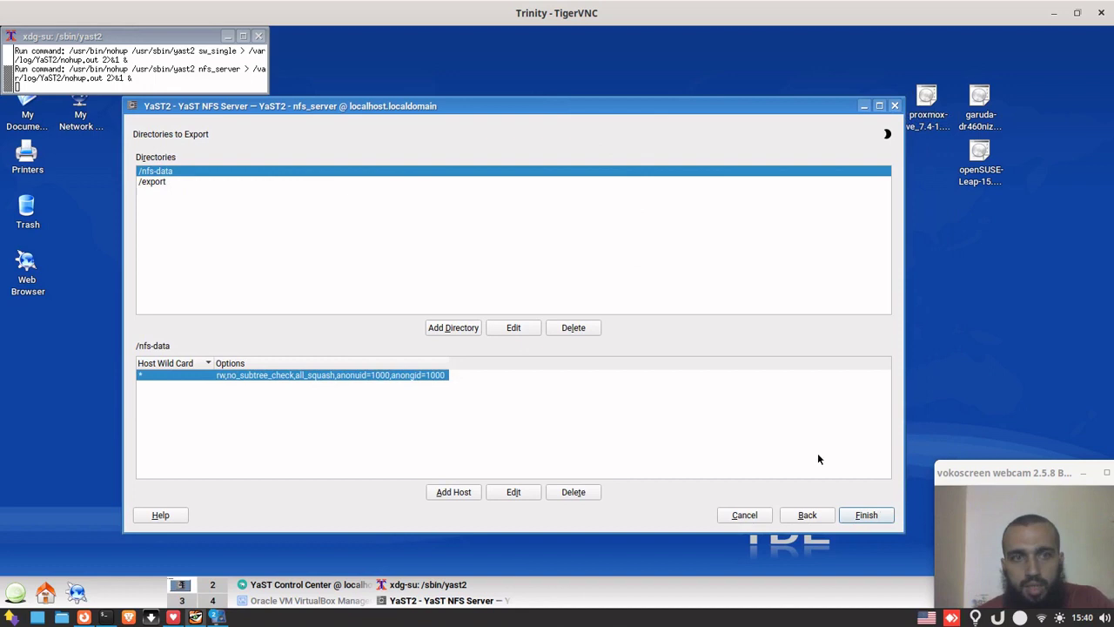
{"action": "left_click", "coordinate": [865, 514]}
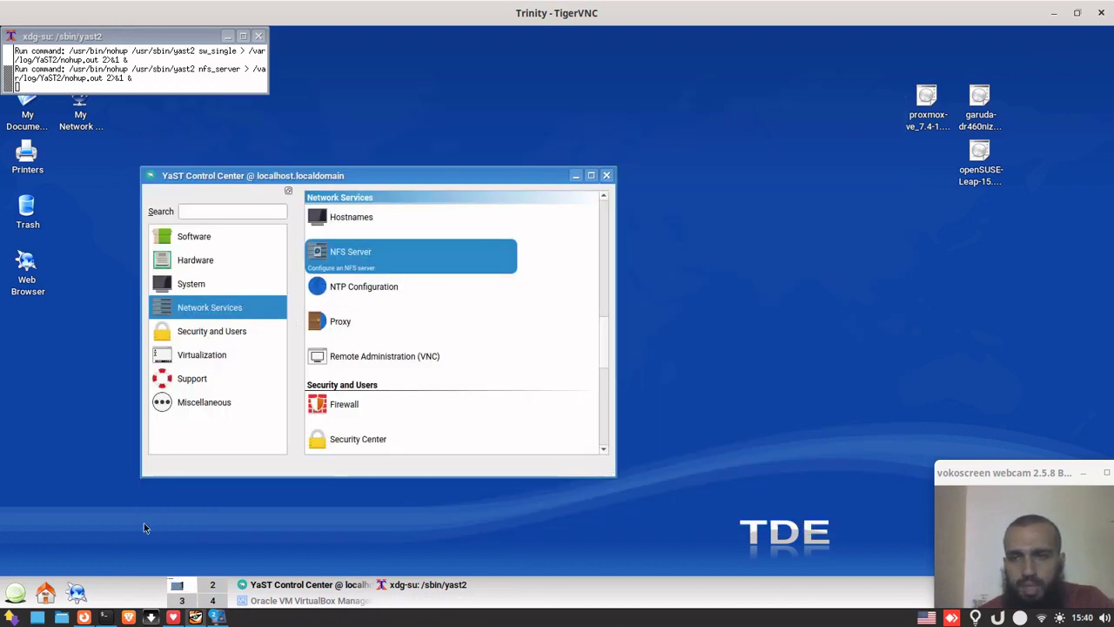
Bring up the SSH terminal session to the NFS server and move it into view.
{"action": "left_click", "coordinate": [104, 616]}
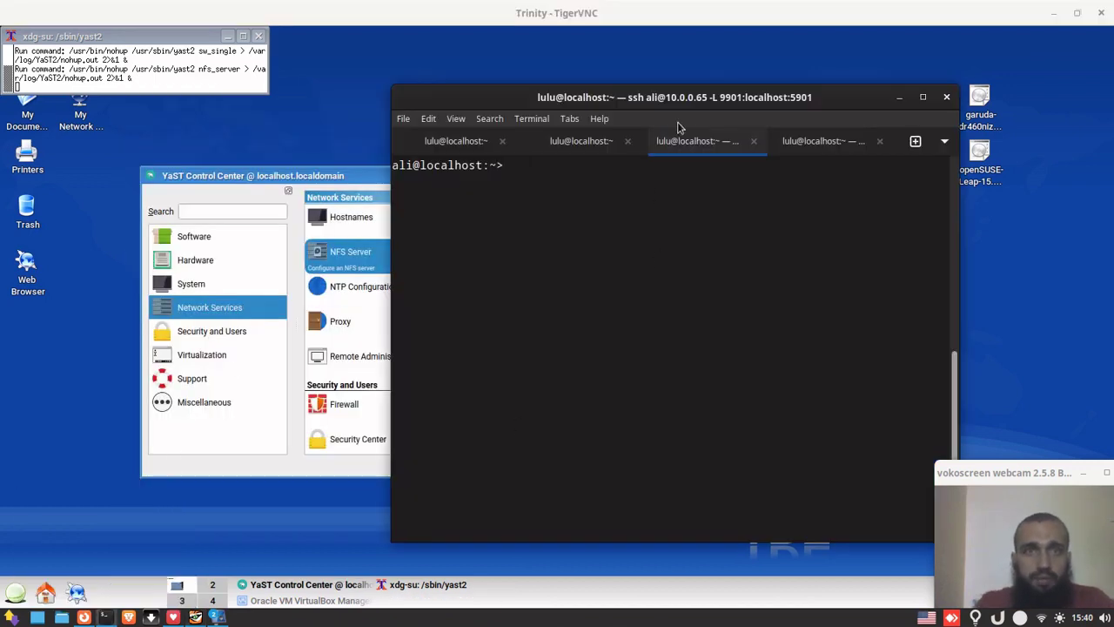
{"action": "left_click_drag", "start_coordinate": [702, 100], "coordinate": [595, 54]}
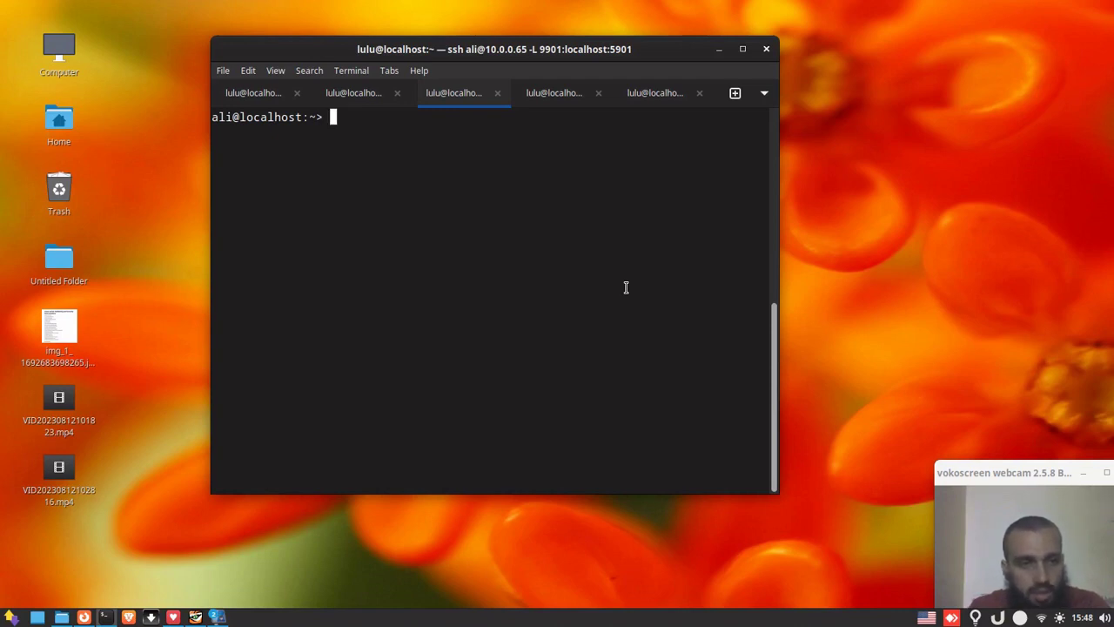
Open firewall port 2049 for UDP and TCP with sudo firewall-cmd --add-port.
{"action": "type", "text": "sudo "}
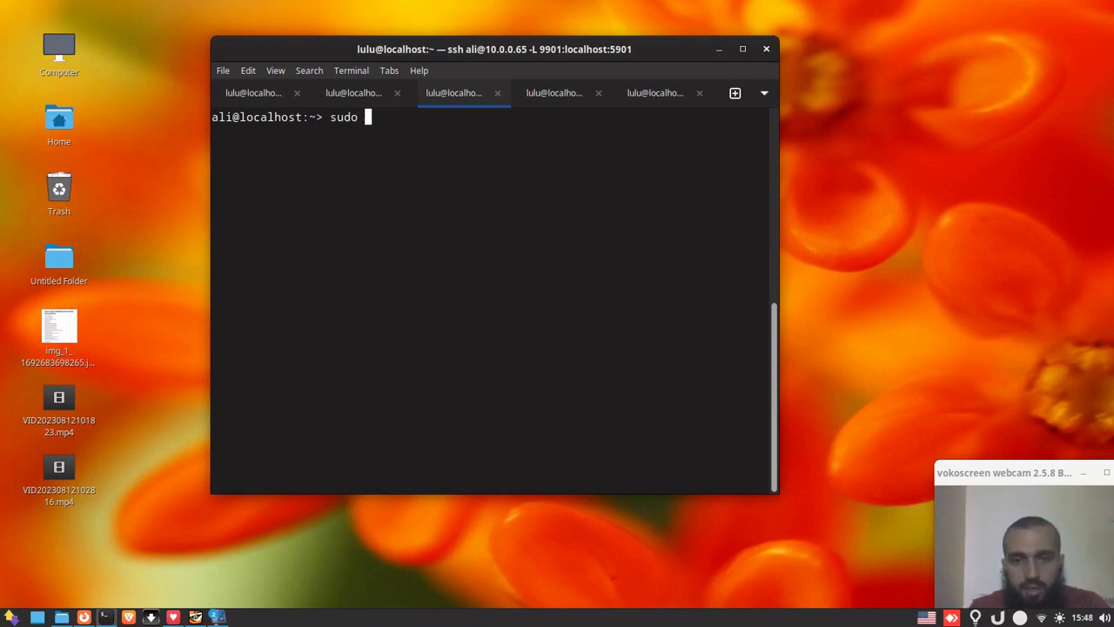
{"action": "type", "text": "firewall"}
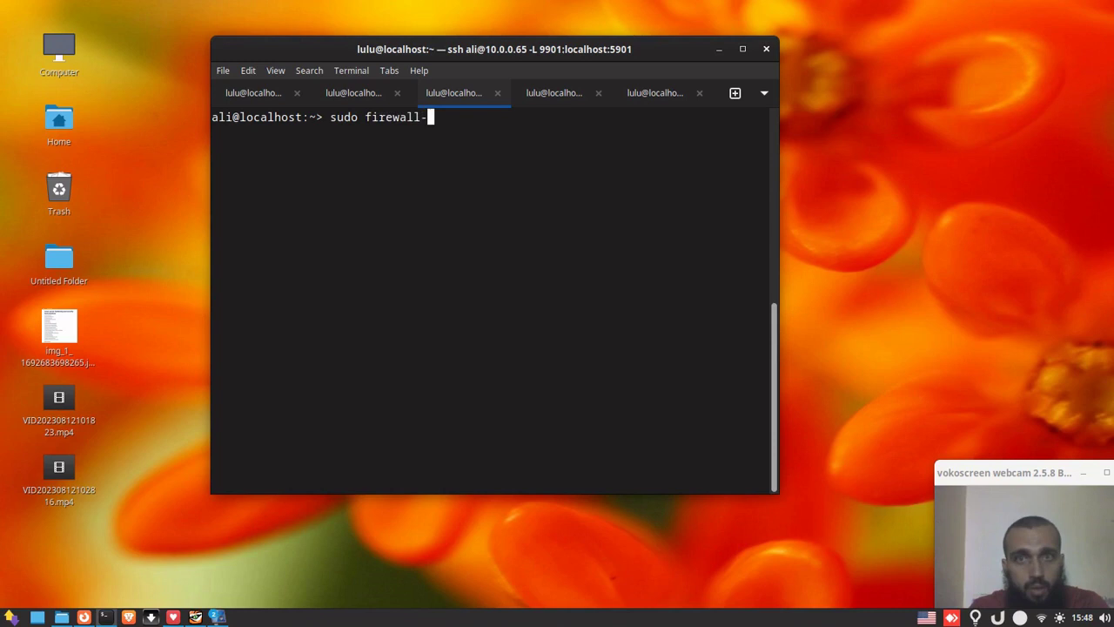
{"action": "type", "text": "-cmd "}
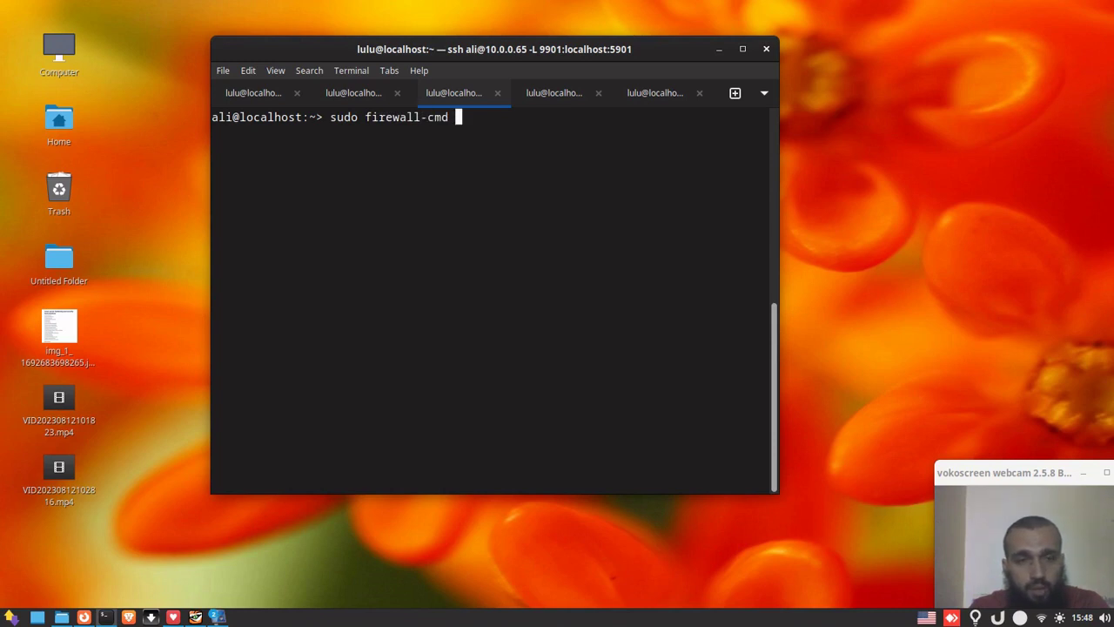
{"action": "type", "text": "--add"}
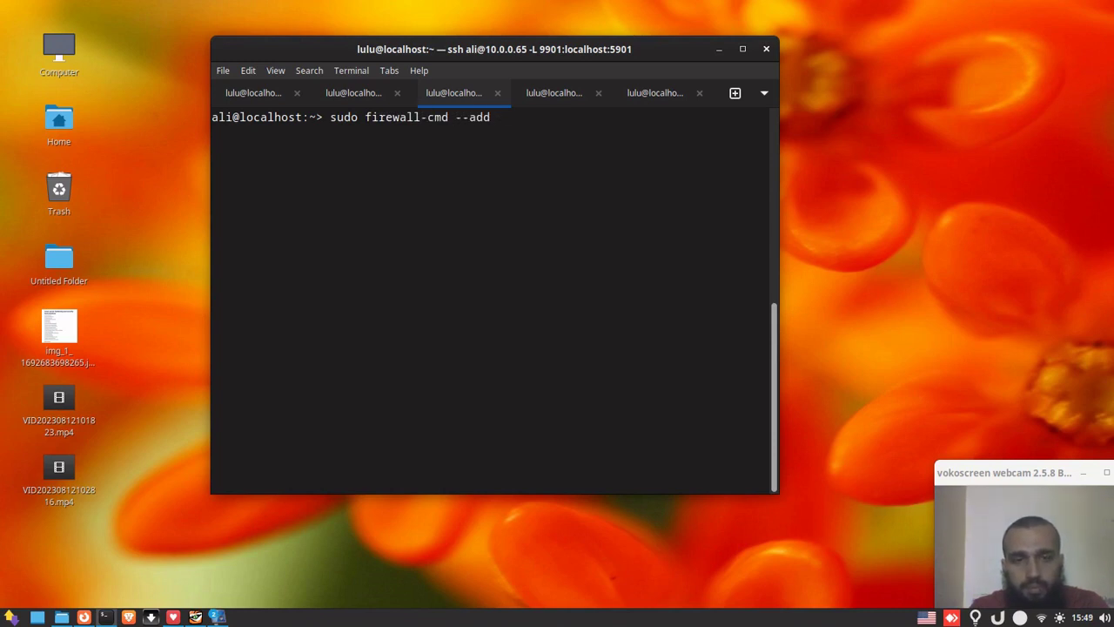
{"action": "type", "text": "-port=2049/udp"}
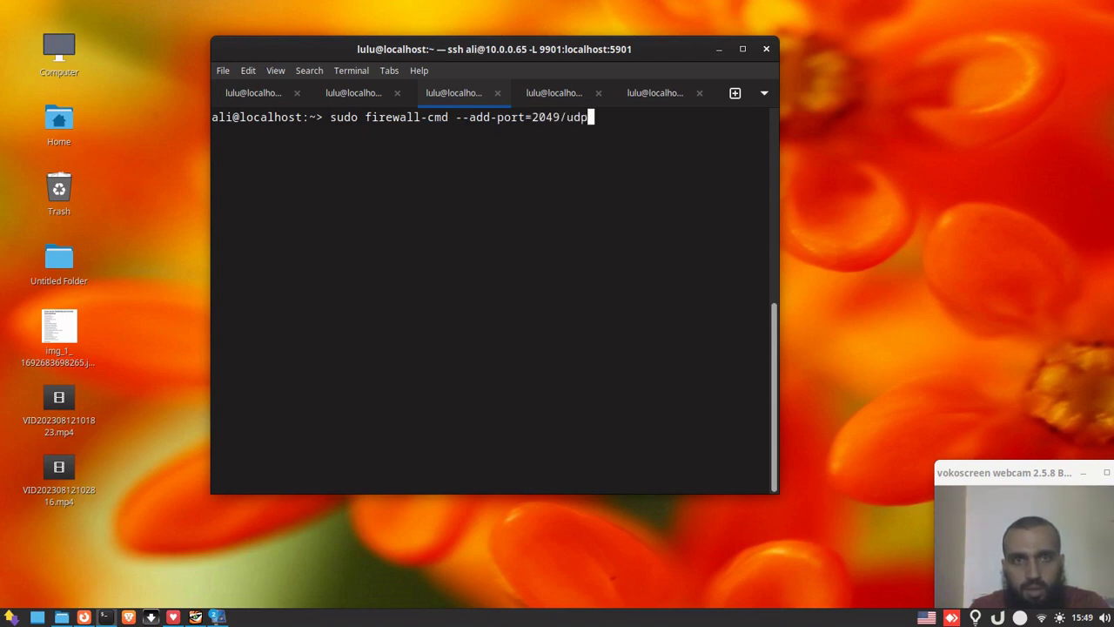
{"action": "key", "text": "Return"}
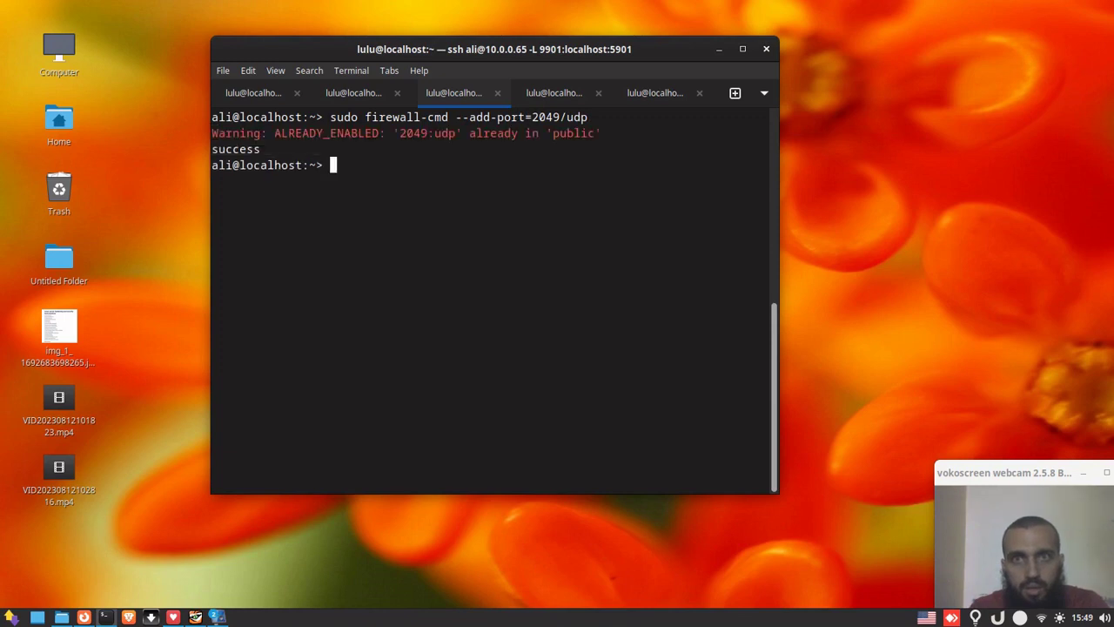
{"action": "key", "text": "Up"}
{"action": "key", "text": "BackSpace"}
{"action": "key", "text": "BackSpace"}
{"action": "key", "text": "BackSpace"}
{"action": "type", "text": "t"}
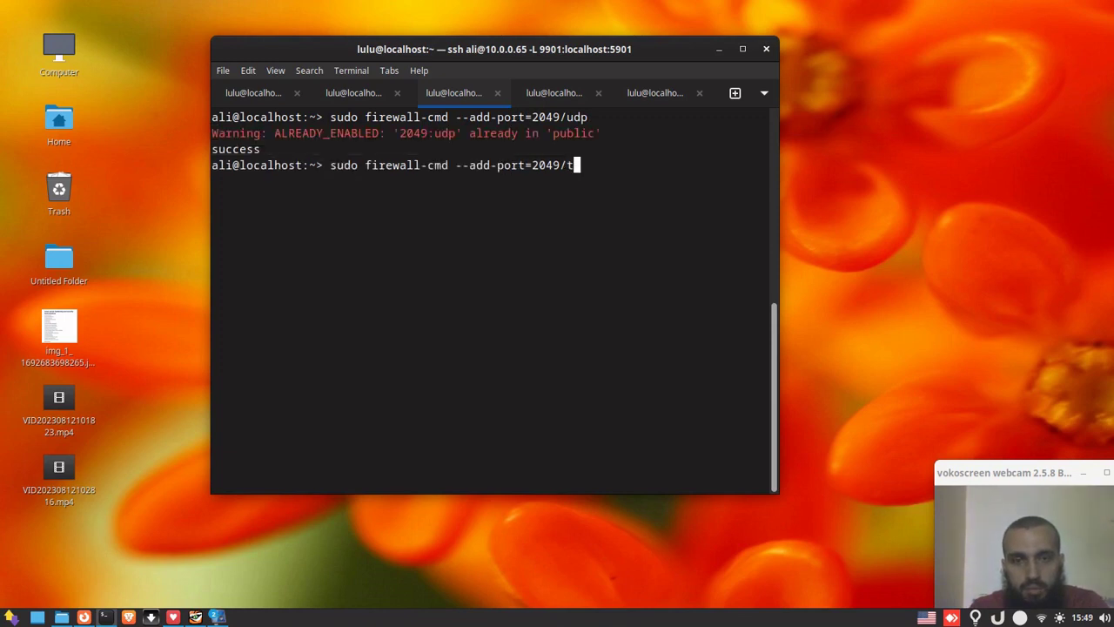
{"action": "type", "text": "cp"}
{"action": "key", "text": "Return"}
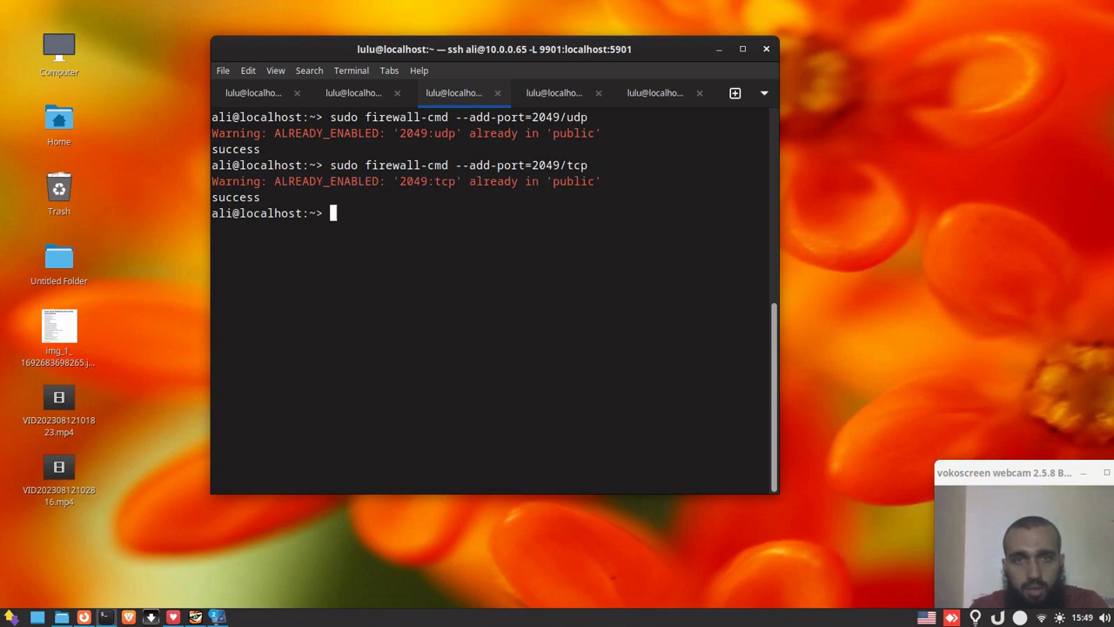
Open firewall port 20048 for TCP and UDP the same way.
{"action": "key", "text": "Up"}
{"action": "key", "text": "BackSpace"}
{"action": "key", "text": "BackSpace"}
{"action": "key", "text": "BackSpace"}
{"action": "key", "text": "BackSpace"}
{"action": "key", "text": "BackSpace"}
{"action": "key", "text": "BackSpace"}
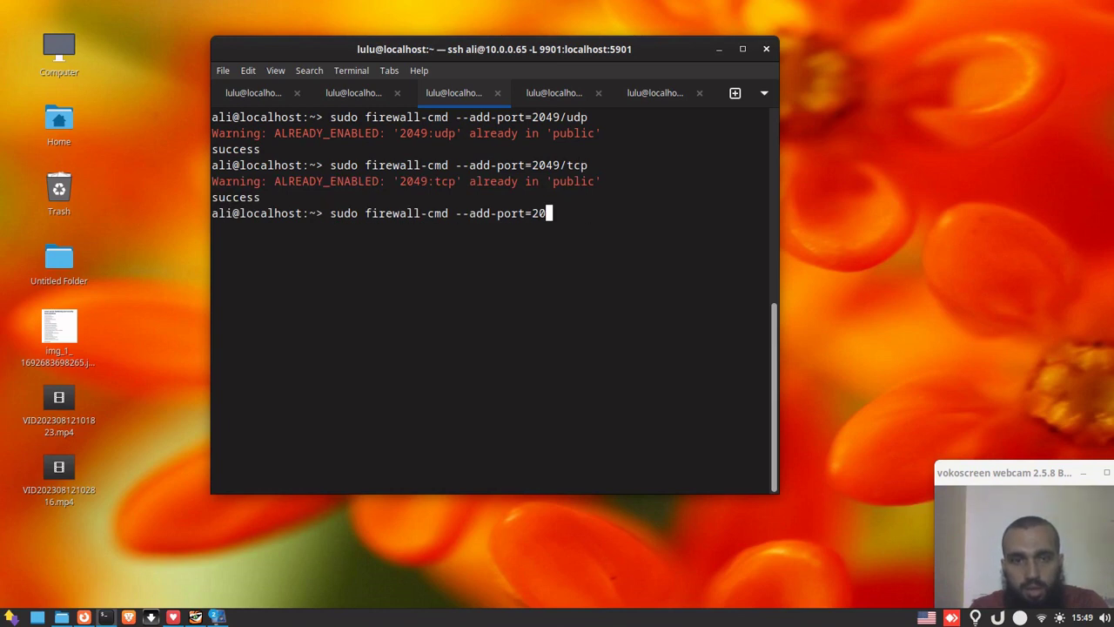
{"action": "type", "text": "048"}
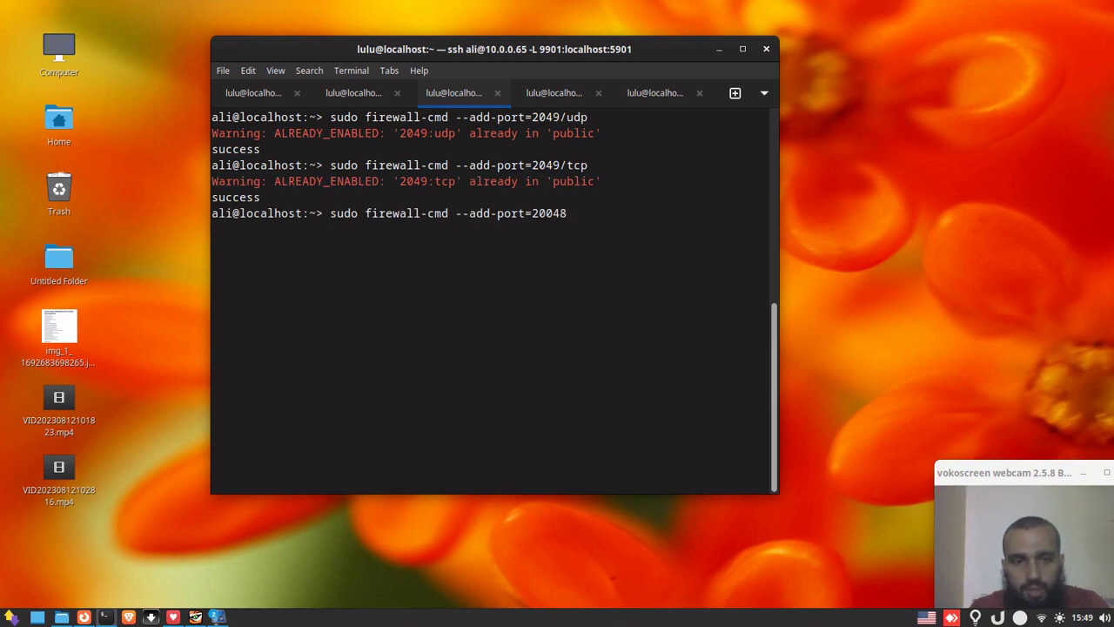
{"action": "type", "text": "/tcp"}
{"action": "key", "text": "Return"}
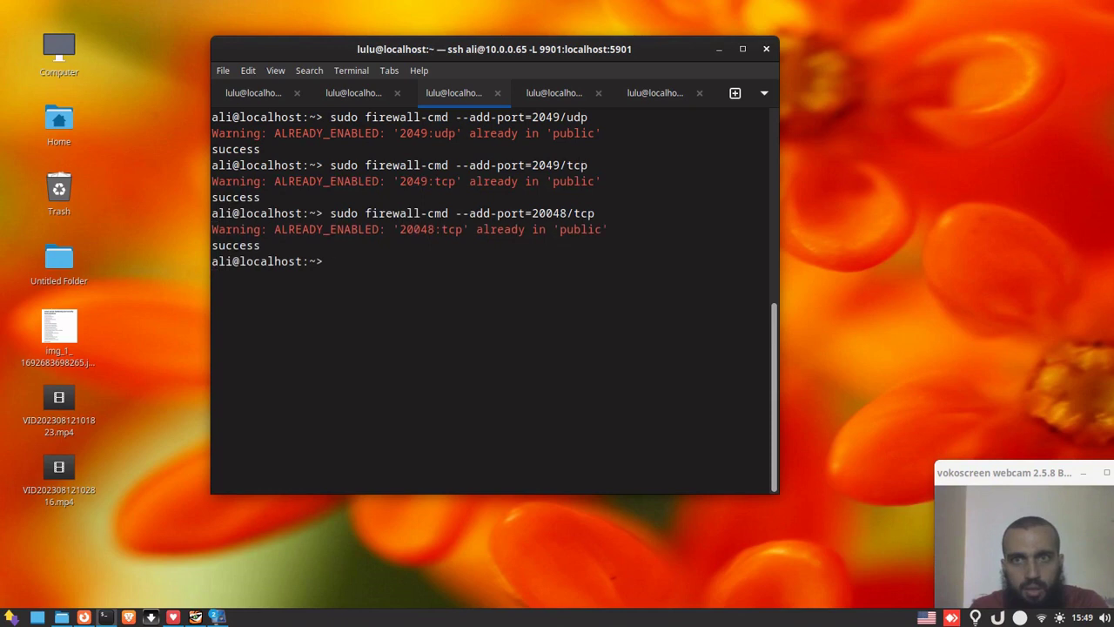
{"action": "key", "text": "Up"}
{"action": "key", "text": "BackSpace"}
{"action": "key", "text": "BackSpace"}
{"action": "key", "text": "BackSpace"}
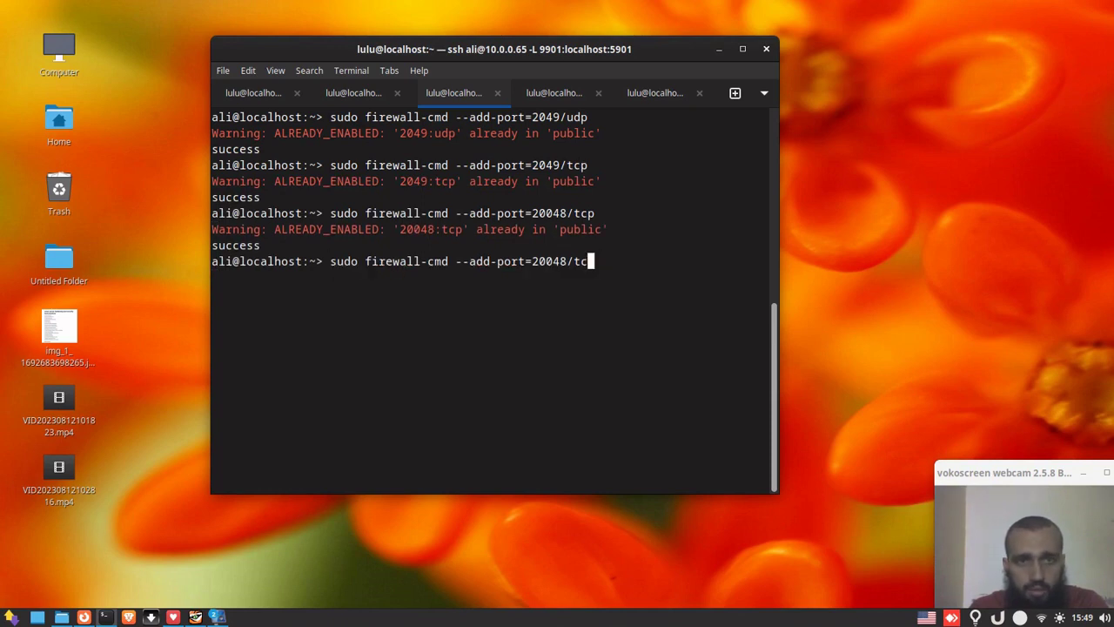
{"action": "type", "text": "udp"}
{"action": "key", "text": "Return"}
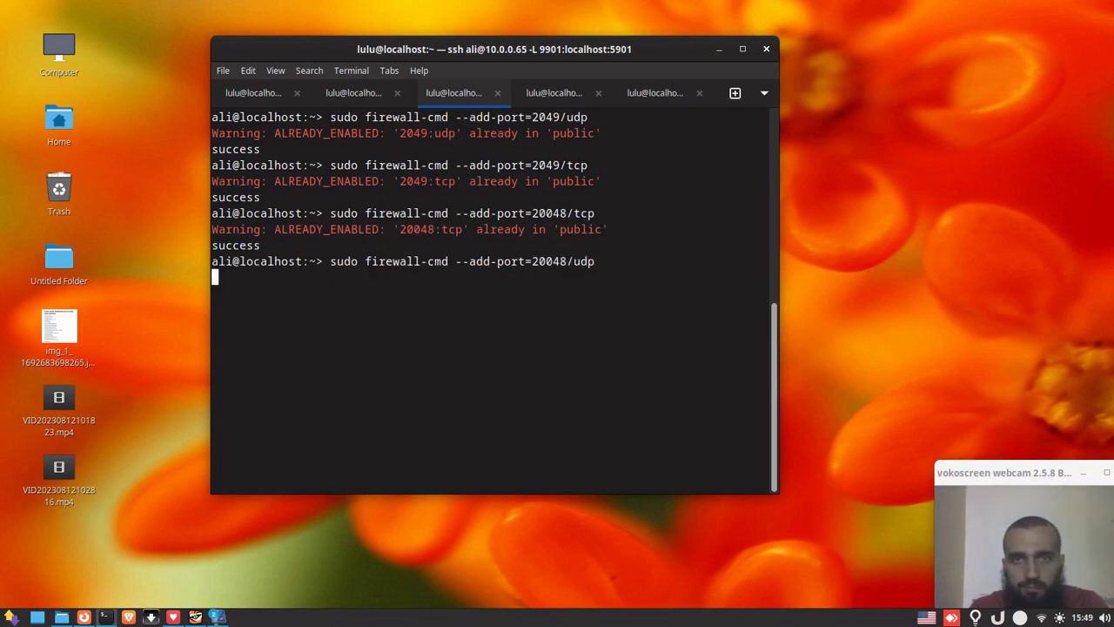
{"action": "key", "text": "Up"}
{"action": "key", "text": "BackSpace"}
{"action": "key", "text": "BackSpace"}
{"action": "key", "text": "BackSpace"}
{"action": "key", "text": "BackSpace"}
{"action": "key", "text": "BackSpace"}
{"action": "key", "text": "BackSpace"}
{"action": "key", "text": "BackSpace"}
{"action": "key", "text": "BackSpace"}
{"action": "key", "text": "BackSpace"}
{"action": "key", "text": "BackSpace"}
{"action": "key", "text": "BackSpace"}
{"action": "key", "text": "BackSpace"}
{"action": "key", "text": "BackSpace"}
{"action": "key", "text": "BackSpace"}
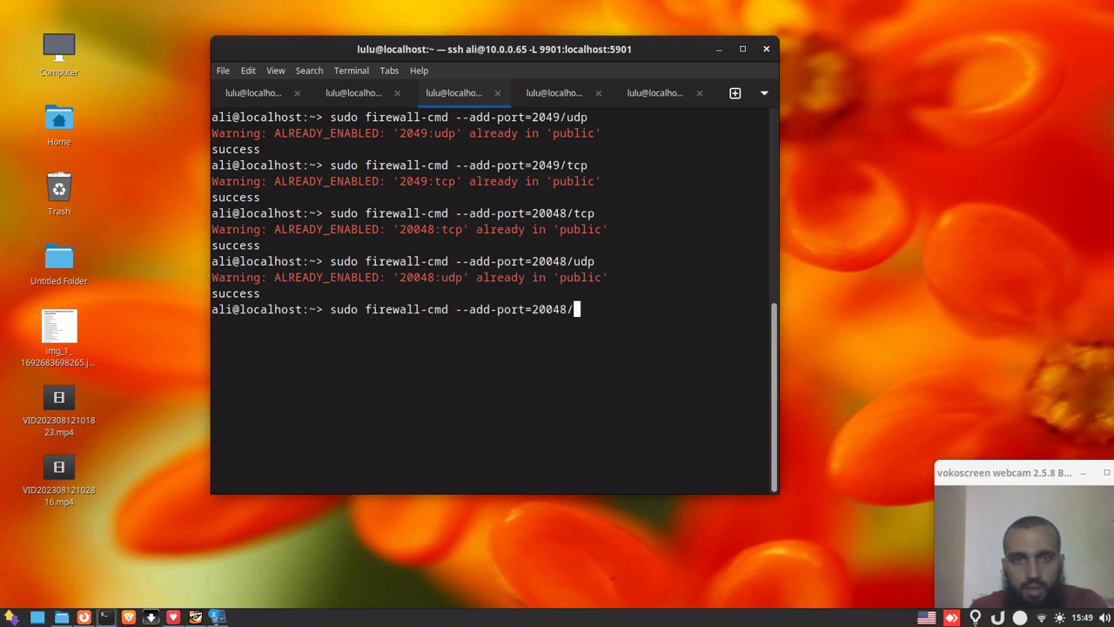
Allow the mountd service through the firewall with firewall-cmd --add-service=mountd.
{"action": "type", "text": "service"}
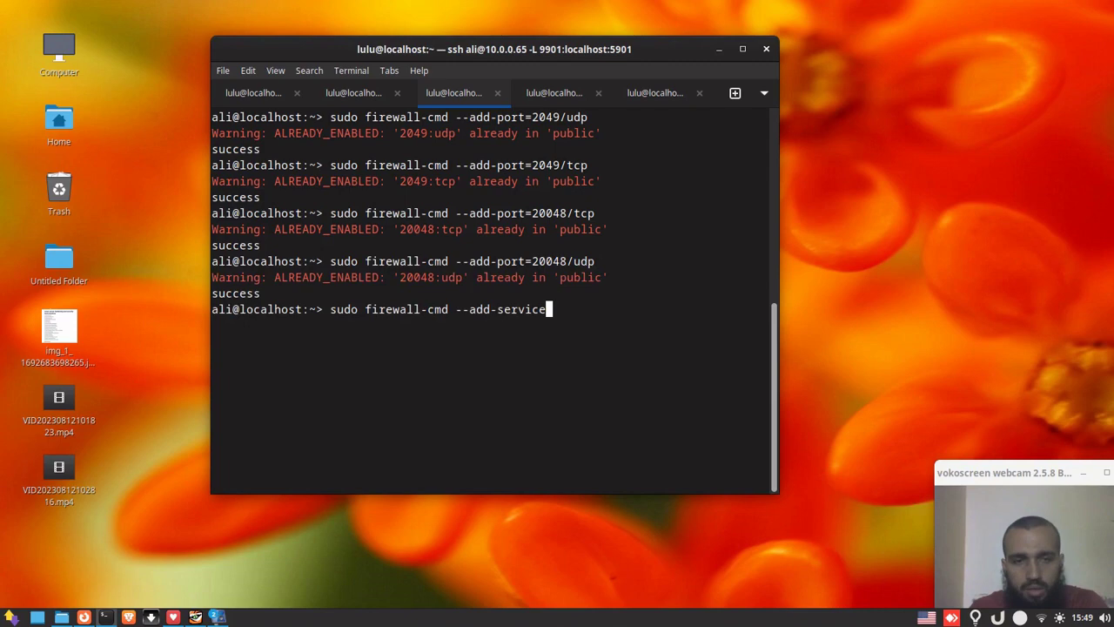
{"action": "type", "text": "=mountd --p"}
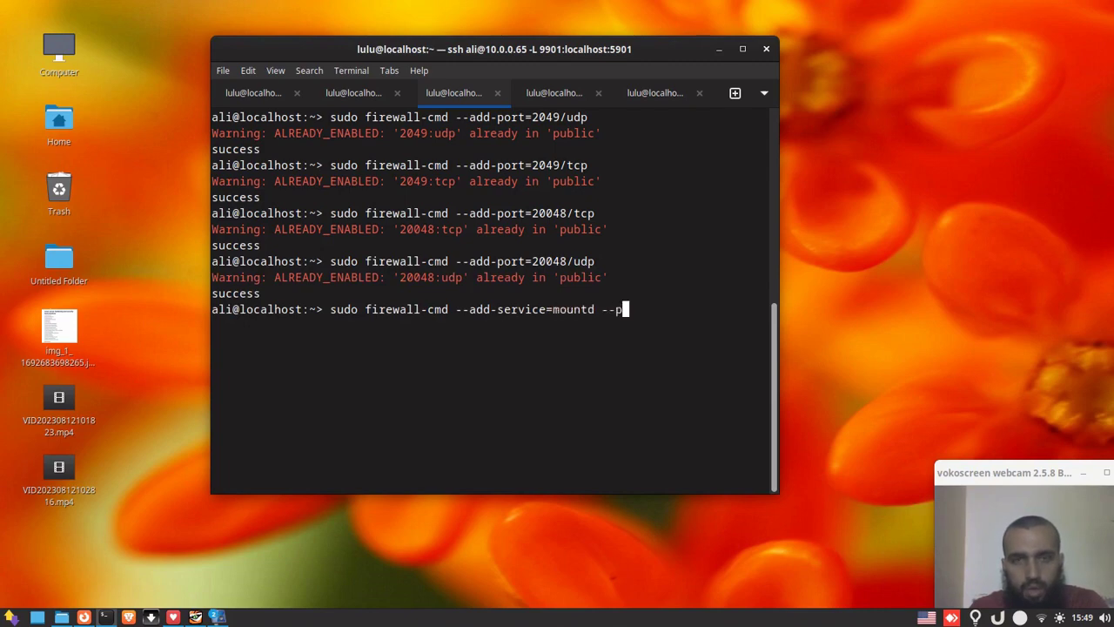
{"action": "type", "text": "ermanent"}
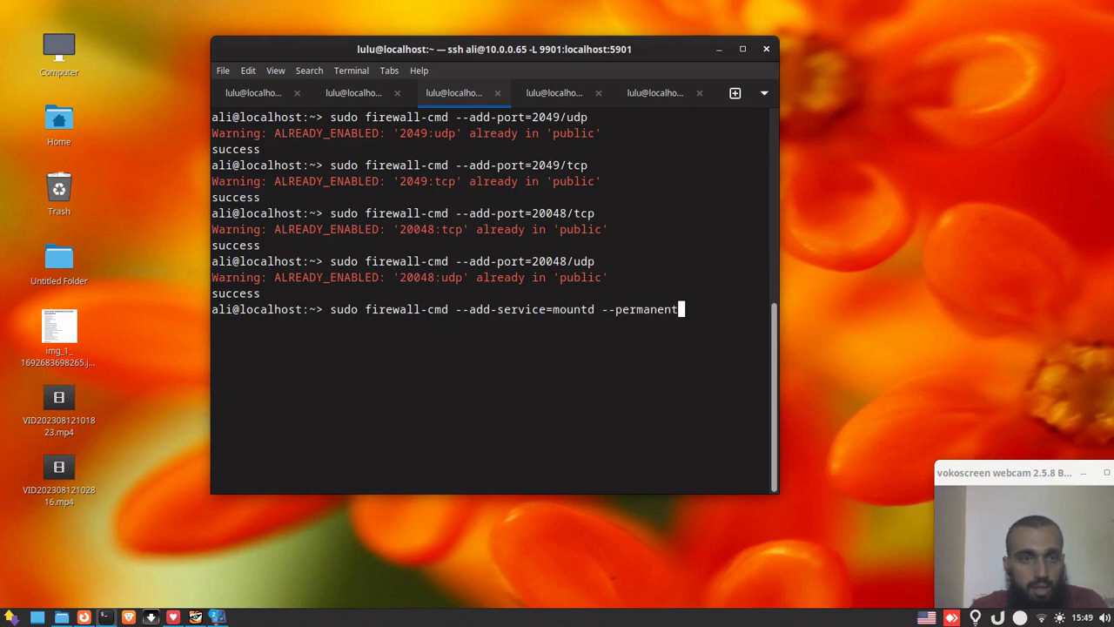
{"action": "key", "text": "BackSpace"}
{"action": "key", "text": "BackSpace"}
{"action": "key", "text": "BackSpace"}
{"action": "key", "text": "BackSpace"}
{"action": "key", "text": "BackSpace"}
{"action": "key", "text": "BackSpace"}
{"action": "key", "text": "BackSpace"}
{"action": "key", "text": "BackSpace"}
{"action": "key", "text": "BackSpace"}
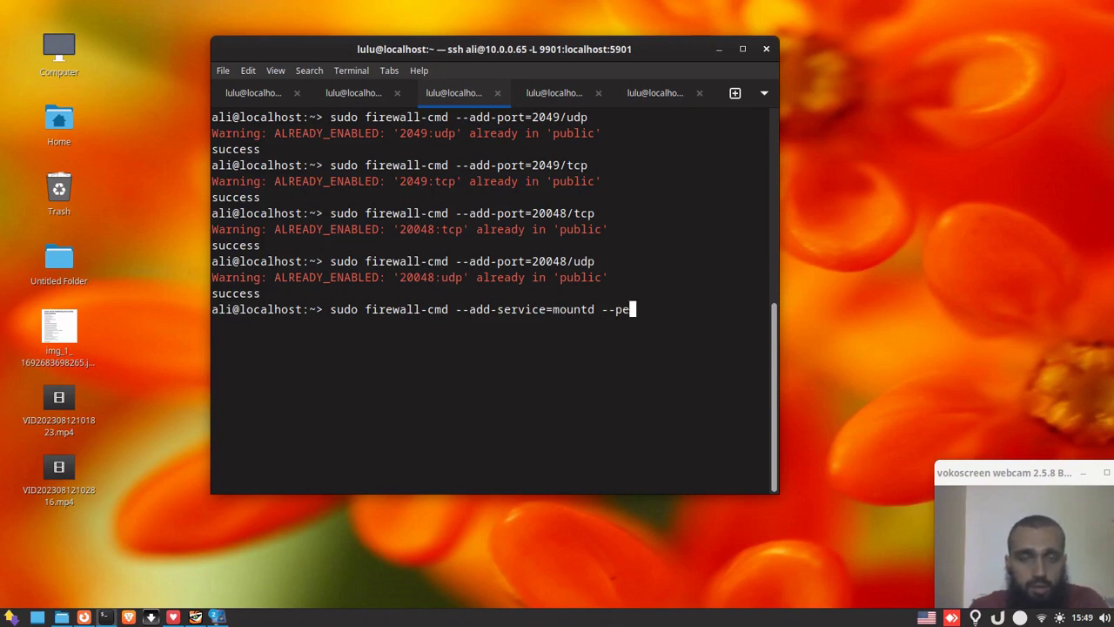
{"action": "key", "text": "BackSpace"}
{"action": "key", "text": "BackSpace"}
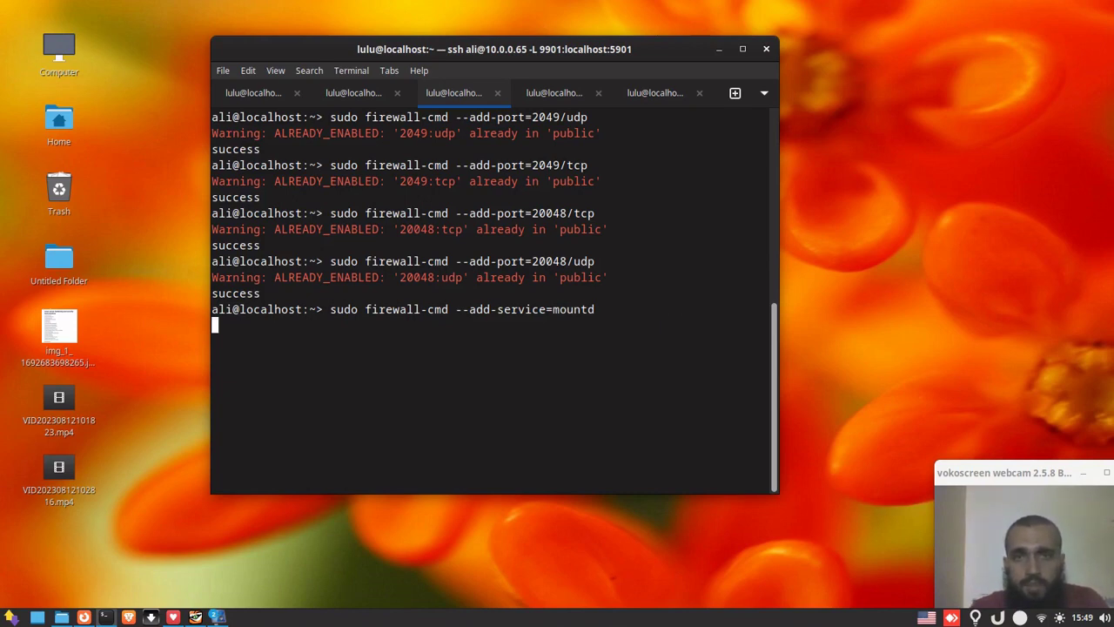
{"action": "key", "text": "Up"}
Allow the nfs service through the firewall, leaving an empty prompt.
{"action": "key", "text": "BackSpace"}
{"action": "key", "text": "BackSpace"}
{"action": "key", "text": "BackSpace"}
{"action": "key", "text": "BackSpace"}
{"action": "key", "text": "BackSpace"}
{"action": "key", "text": "BackSpace"}
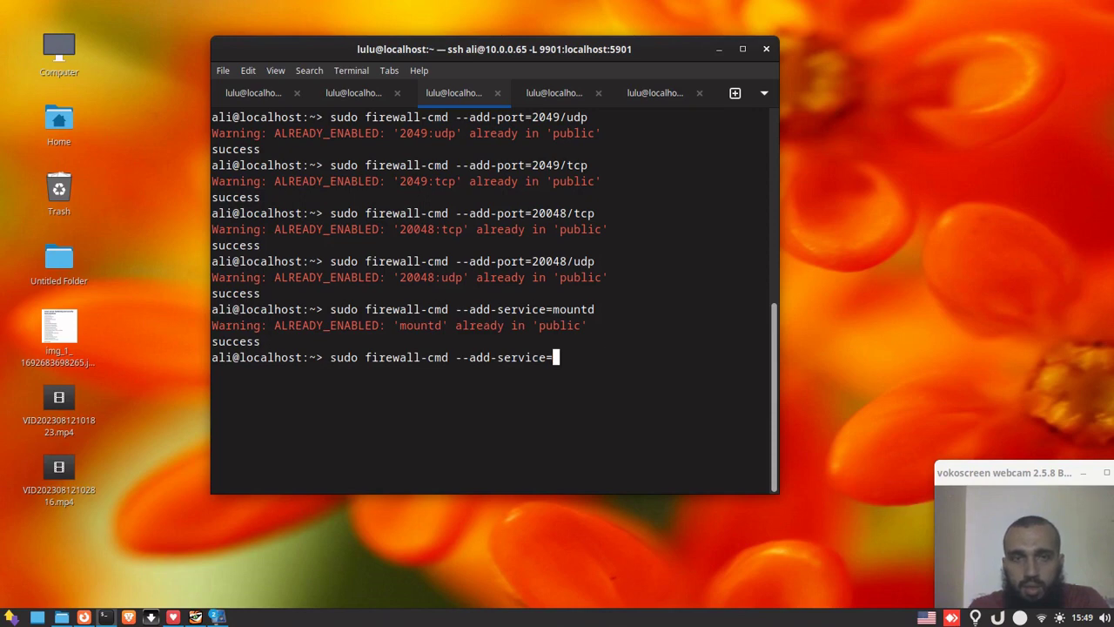
{"action": "type", "text": "nfs"}
{"action": "key", "text": "Return"}
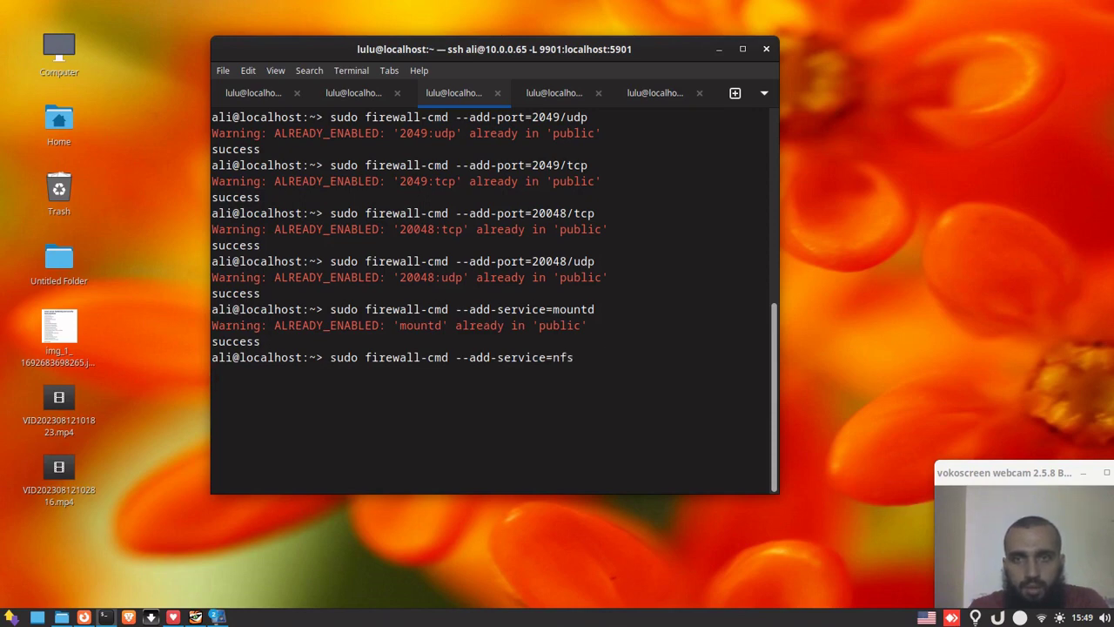
{"action": "key", "text": "Up"}
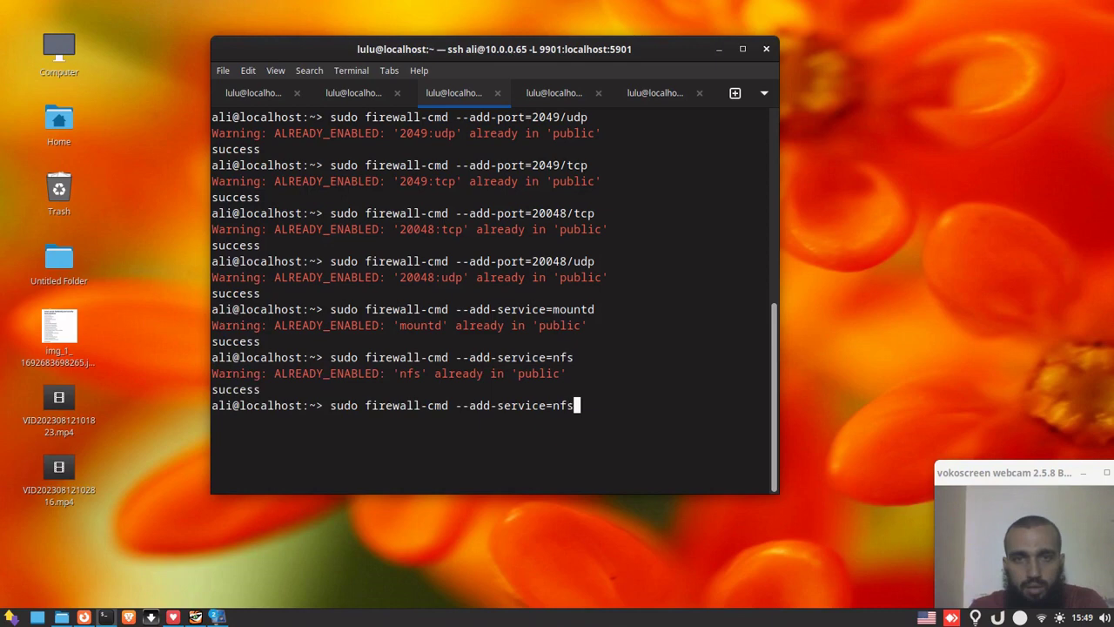
{"action": "key", "text": "Up"}
{"action": "key", "text": "Down"}
{"action": "key", "text": "Down"}
Open /etc/exports in nano, then run id for the local user to see uid/gid 1000.
{"action": "type", "text": "sudo "}
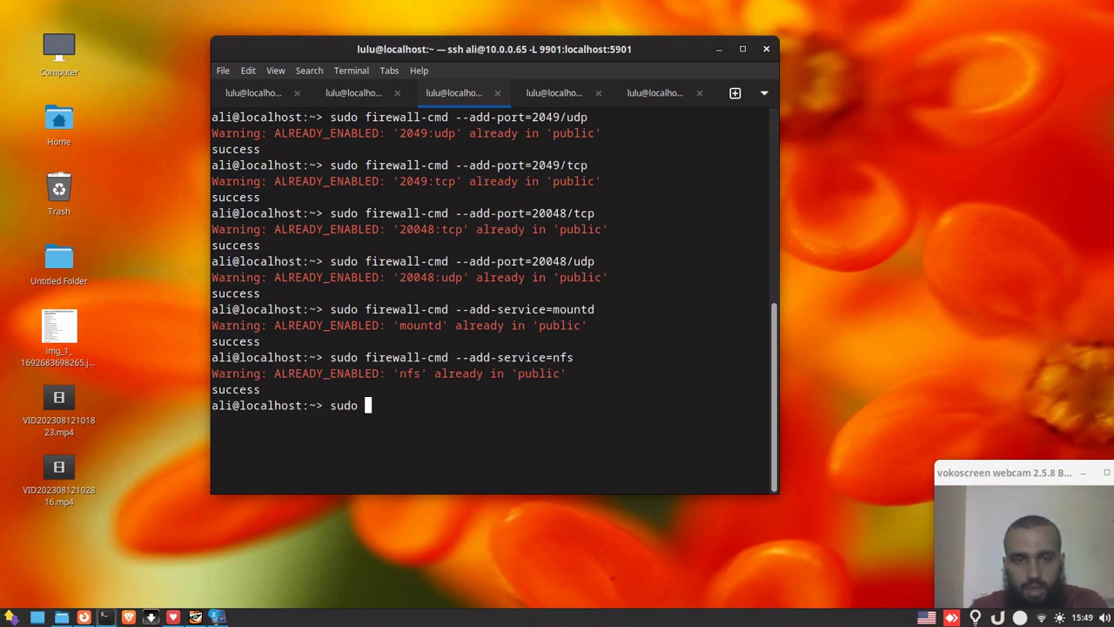
{"action": "type", "text": "nano "}
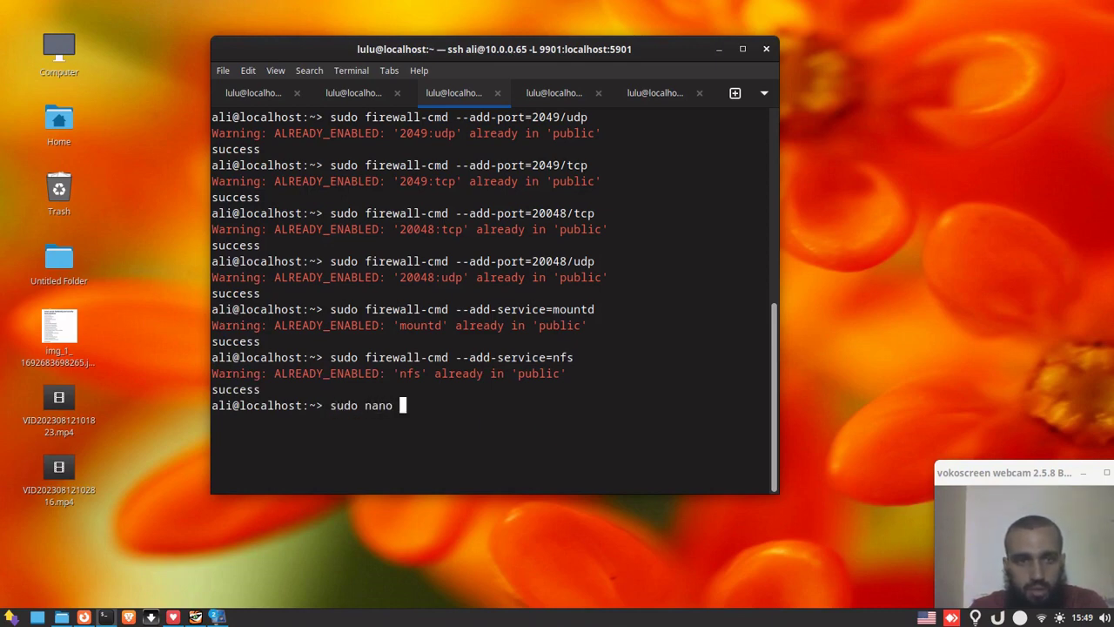
{"action": "type", "text": "/et"}
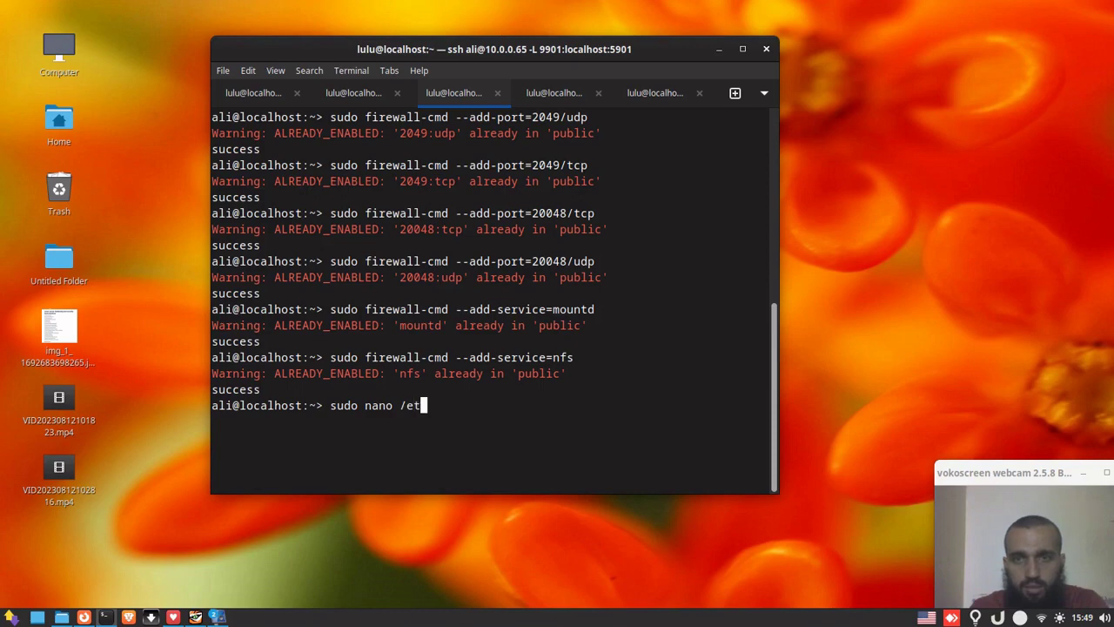
{"action": "type", "text": "c/exports"}
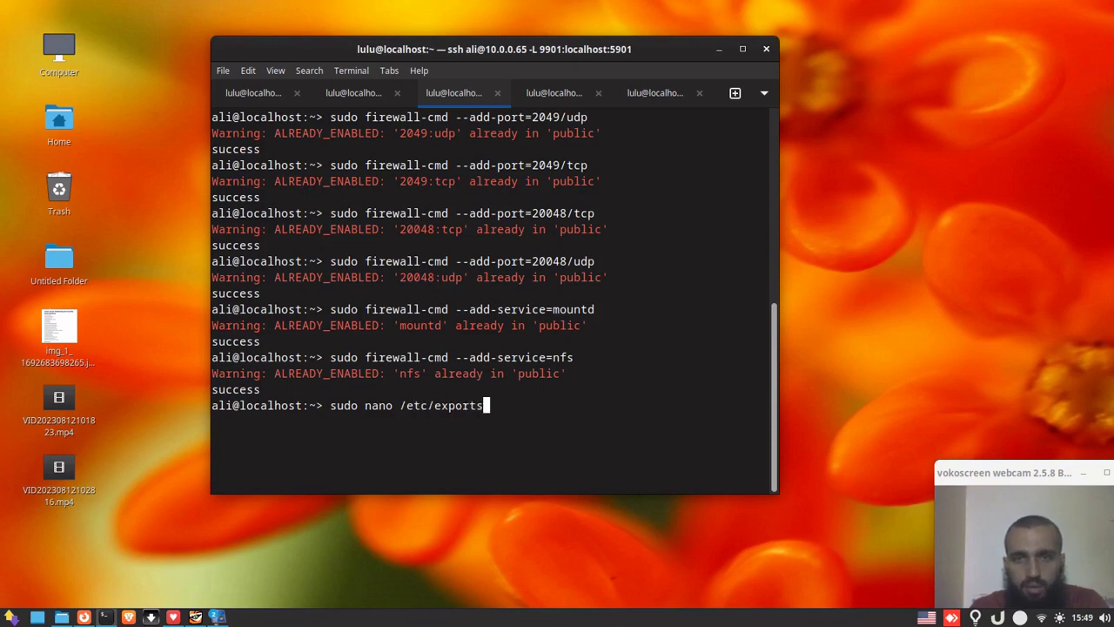
{"action": "key", "text": "Return"}
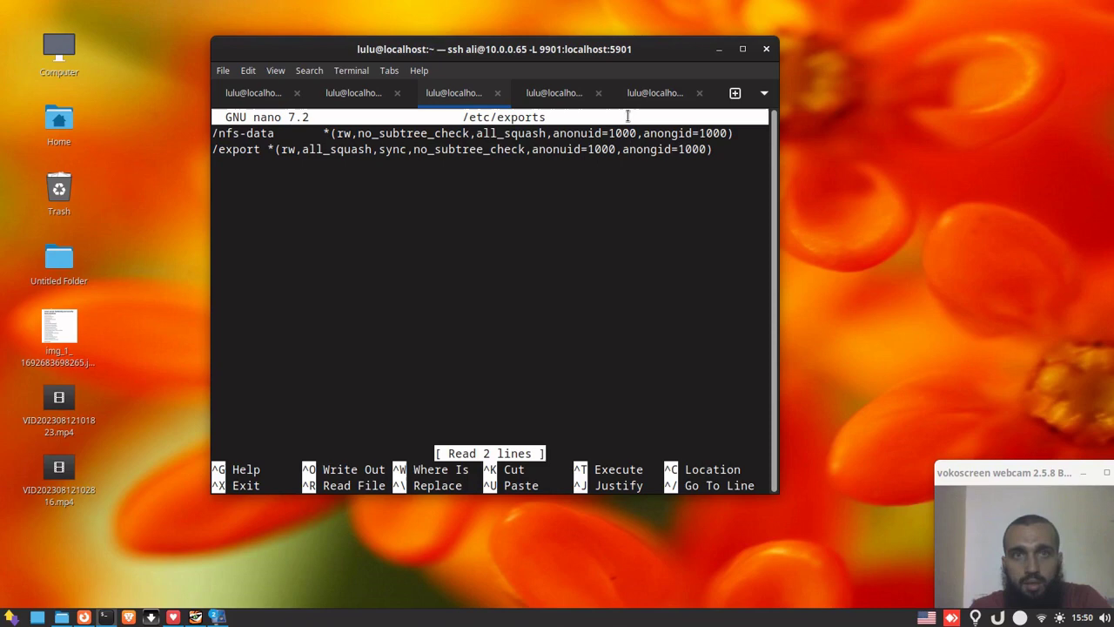
{"action": "left_click", "coordinate": [636, 99]}
{"action": "type", "text": "clear"}
{"action": "key", "text": "Return"}
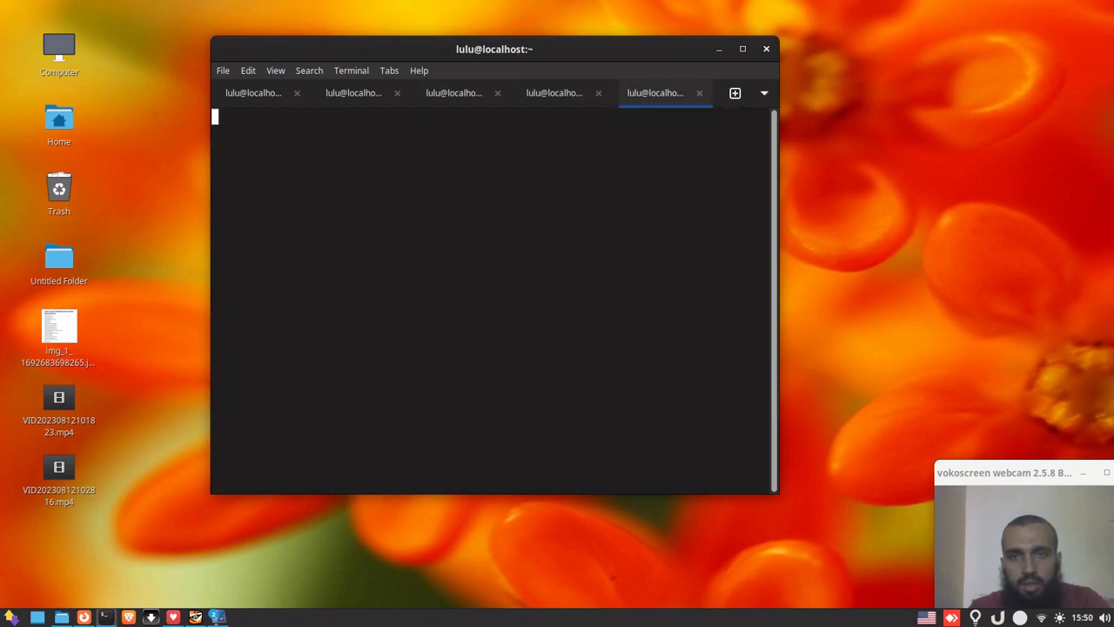
{"action": "type", "text": "id "}
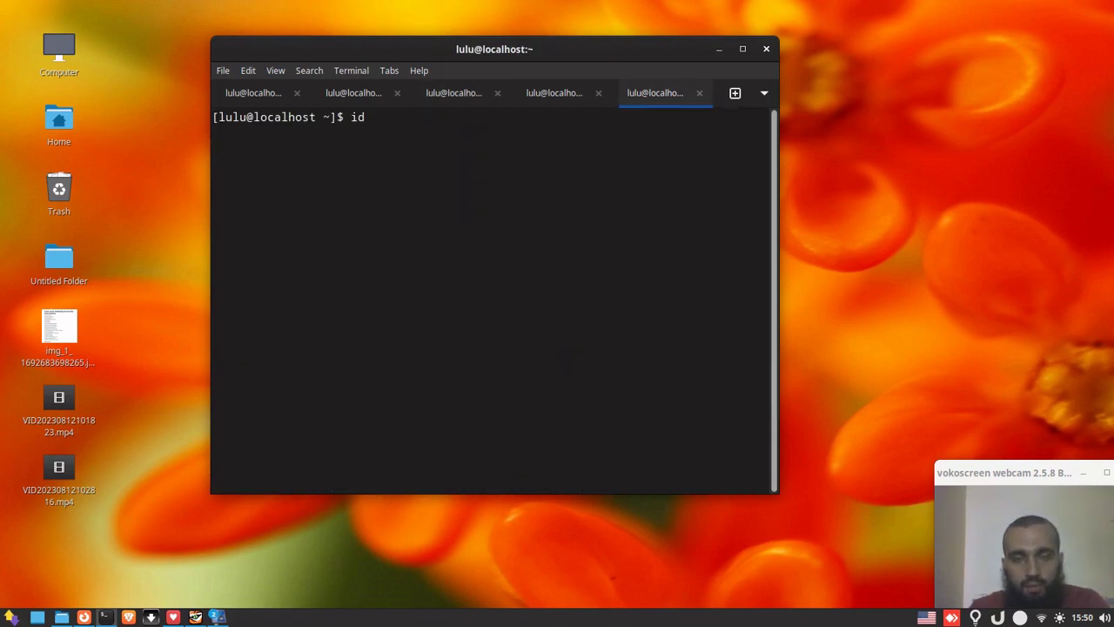
{"action": "type", "text": "lulu"}
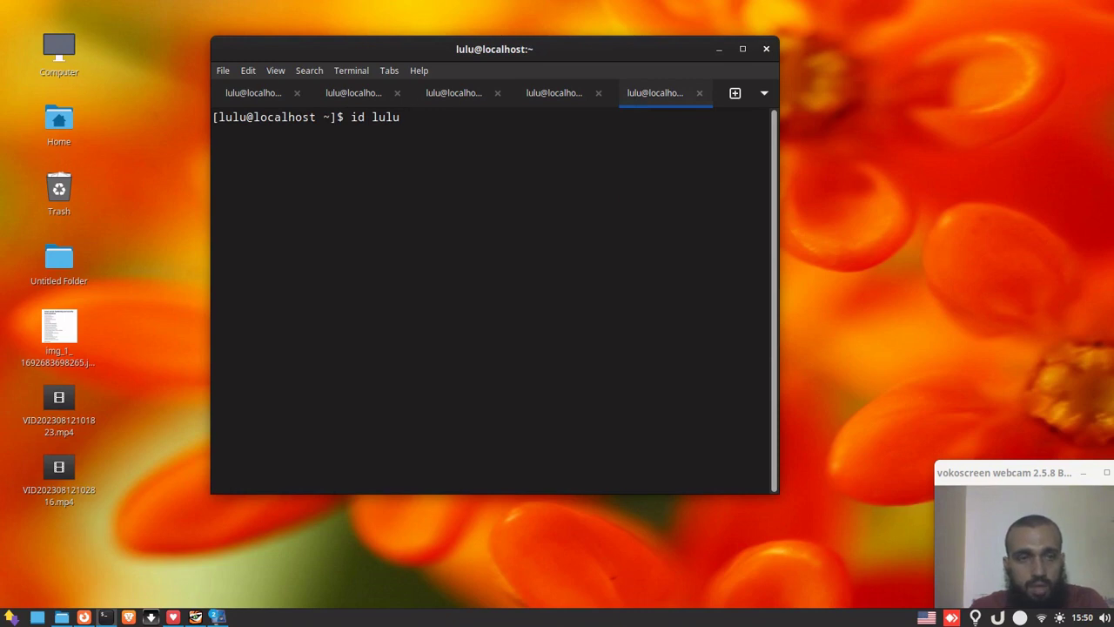
{"action": "key", "text": "Return"}
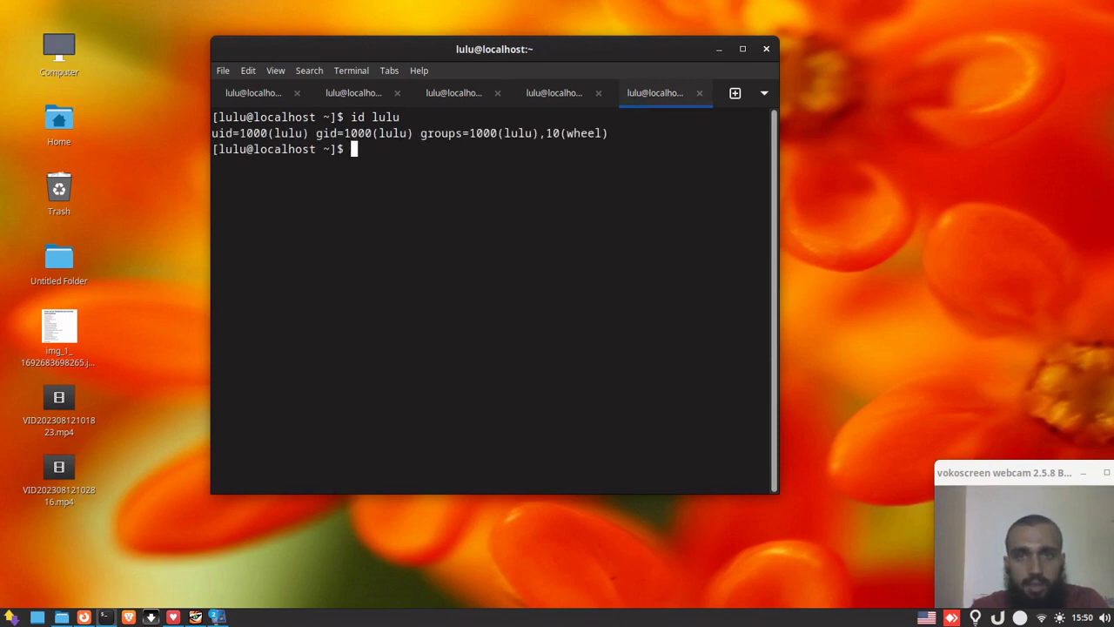
Check that both export lines use rw with anonuid=1000,anongid=1000.
{"action": "left_click", "coordinate": [544, 96]}
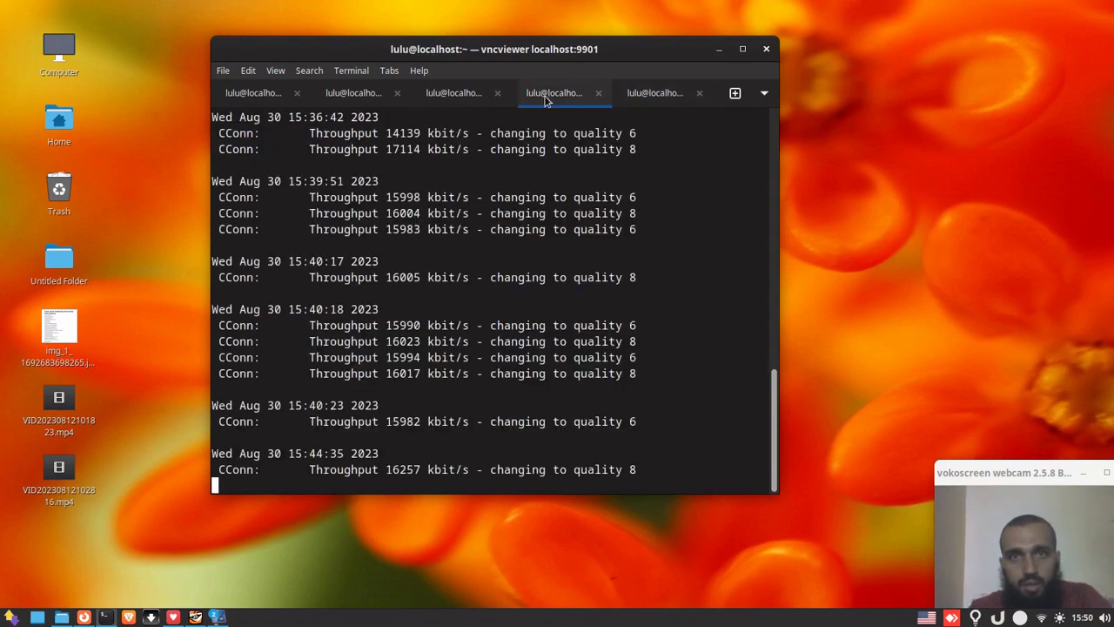
{"action": "left_click", "coordinate": [478, 102]}
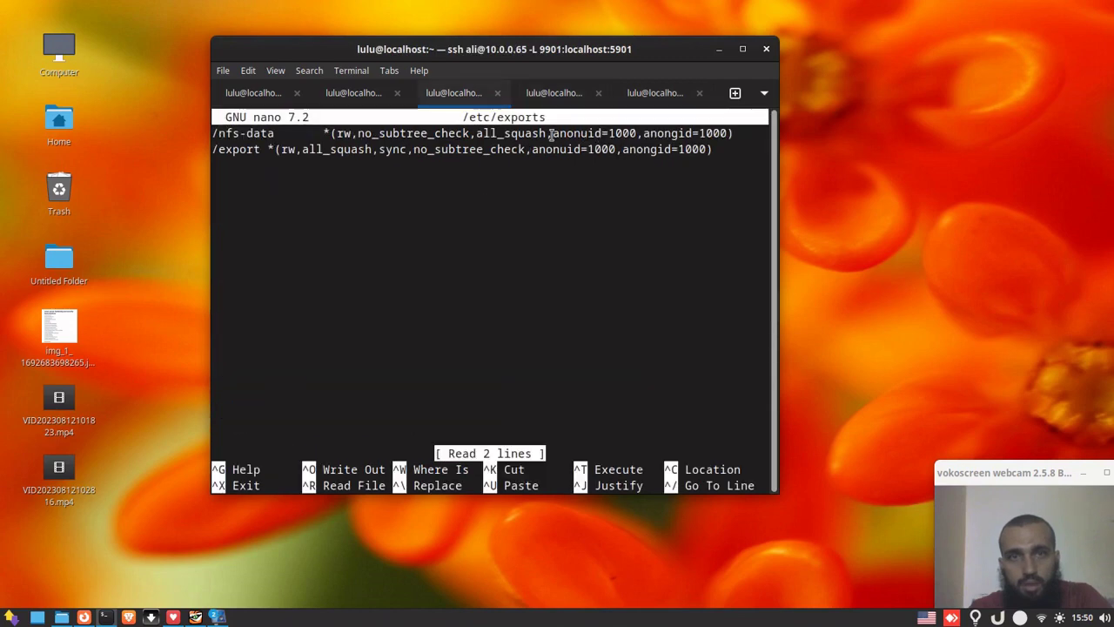
{"action": "left_click_drag", "start_coordinate": [553, 134], "coordinate": [727, 133]}
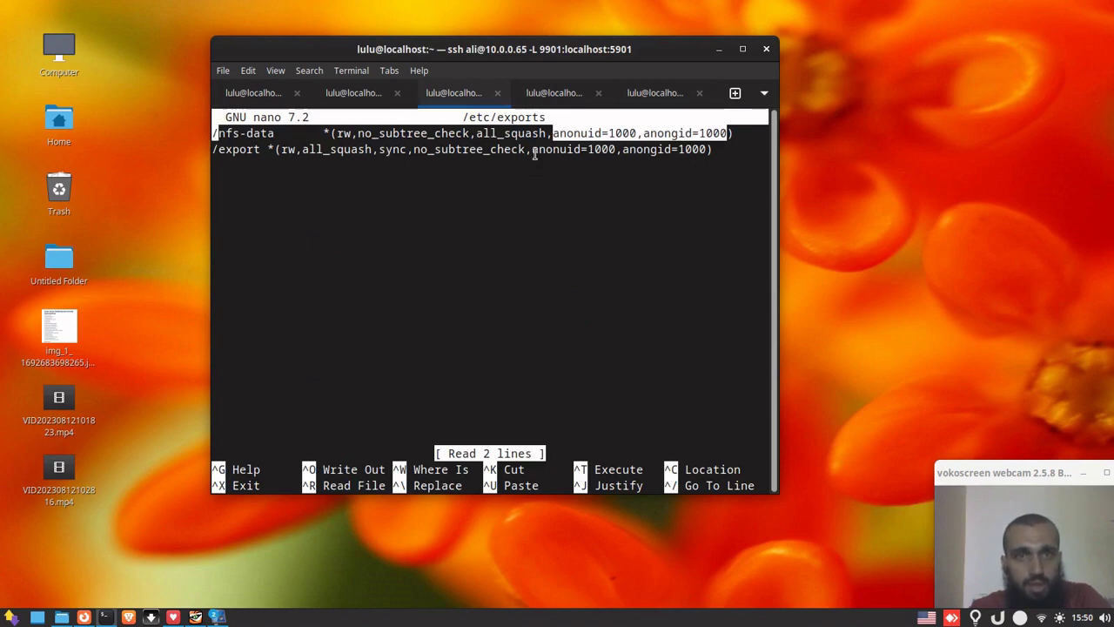
{"action": "left_click_drag", "start_coordinate": [532, 148], "coordinate": [706, 149]}
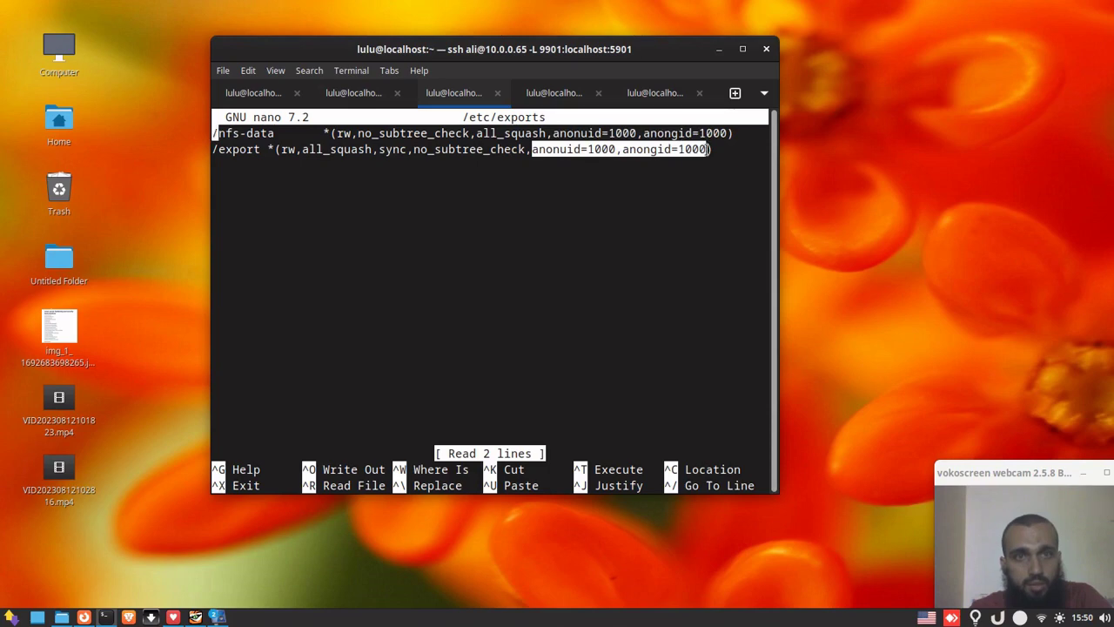
{"action": "left_click", "coordinate": [296, 126]}
{"action": "left_click_drag", "start_coordinate": [294, 149], "coordinate": [284, 149]}
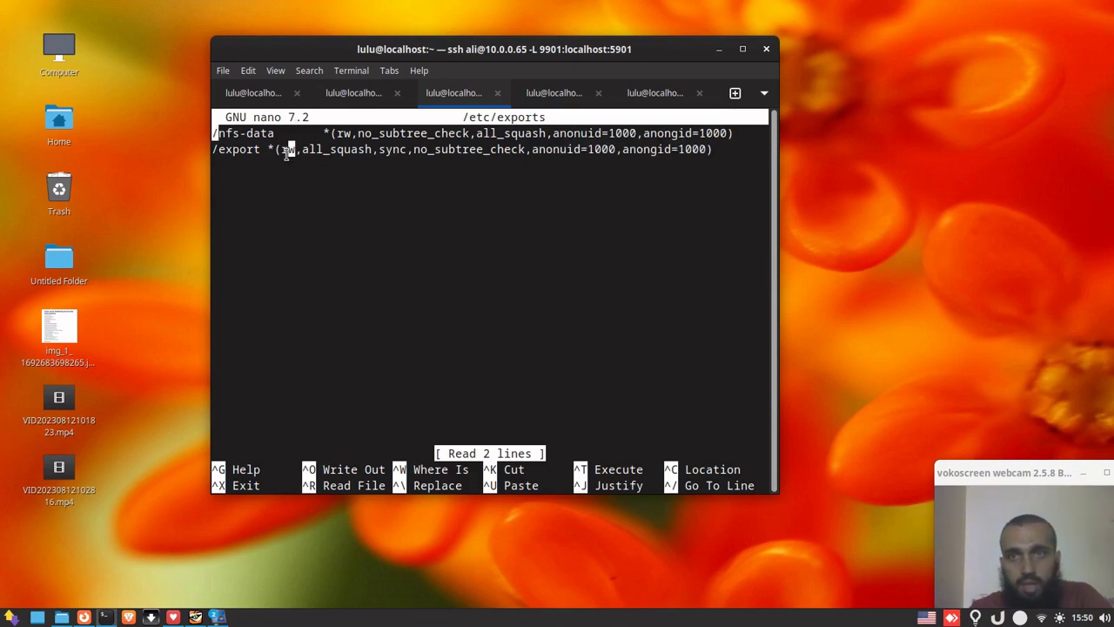
{"action": "left_click", "coordinate": [284, 153]}
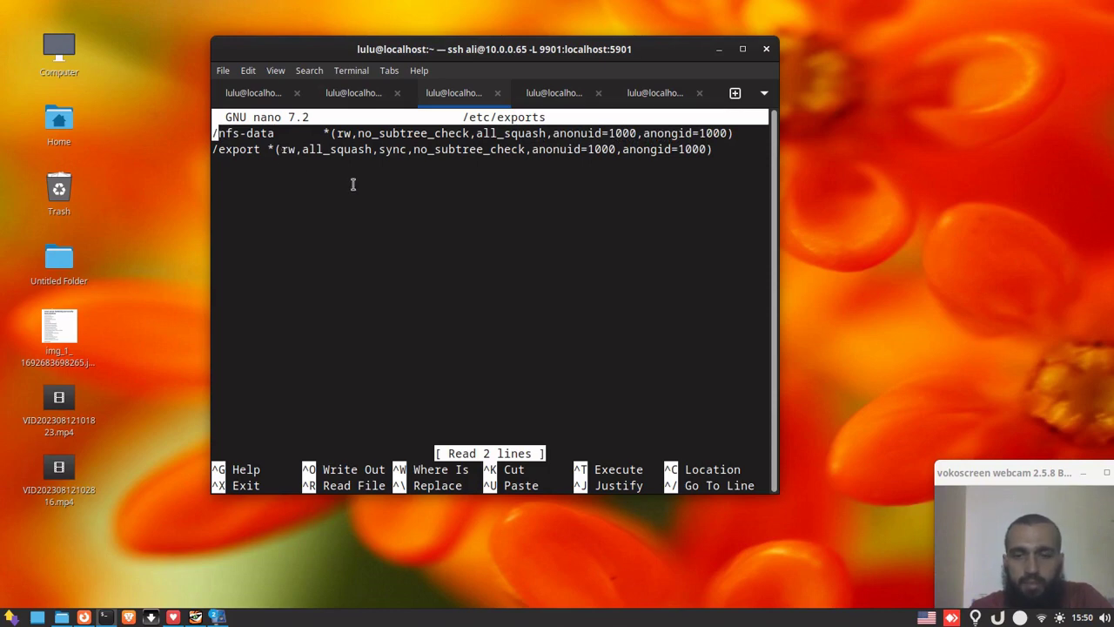
Exit nano without changes and clear the terminal screen.
{"action": "key", "text": "ctrl+x"}
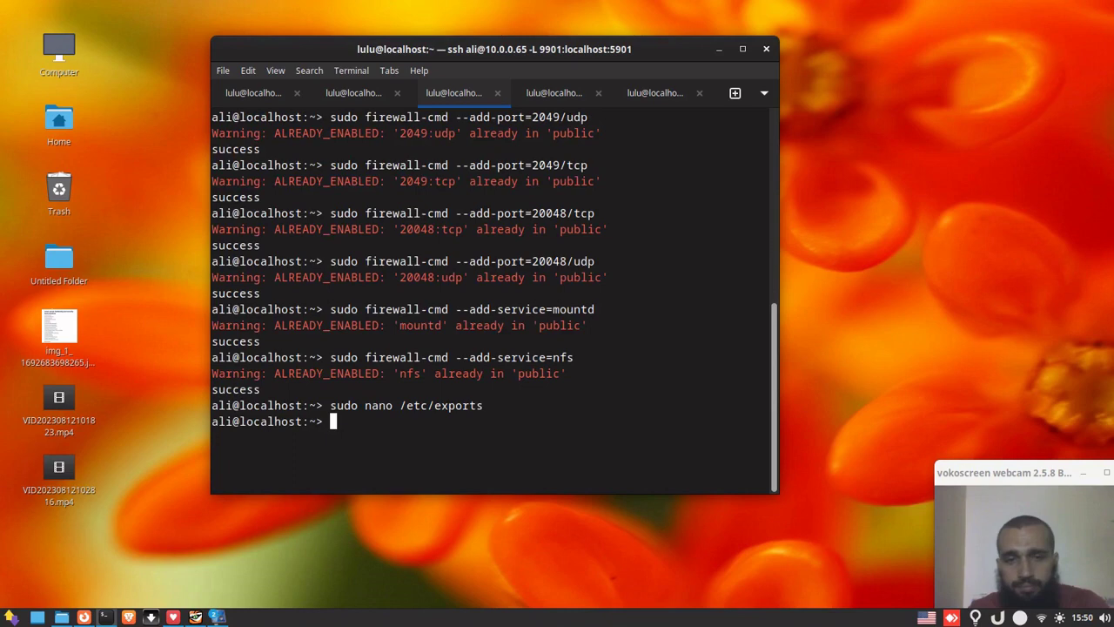
{"action": "type", "text": "clear"}
{"action": "key", "text": "Return"}
Clear the screen and restart the NFS server with sudo systemctl restart nfs-server.service.
{"action": "type", "text": "clear"}
{"action": "key", "text": "Return"}
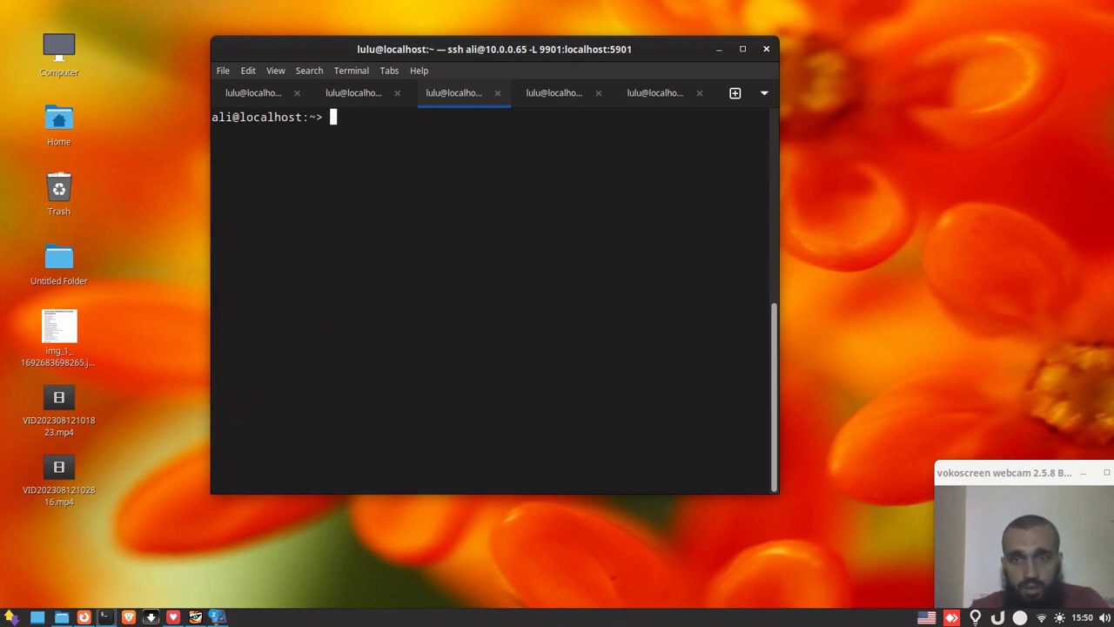
{"action": "type", "text": "sudo "}
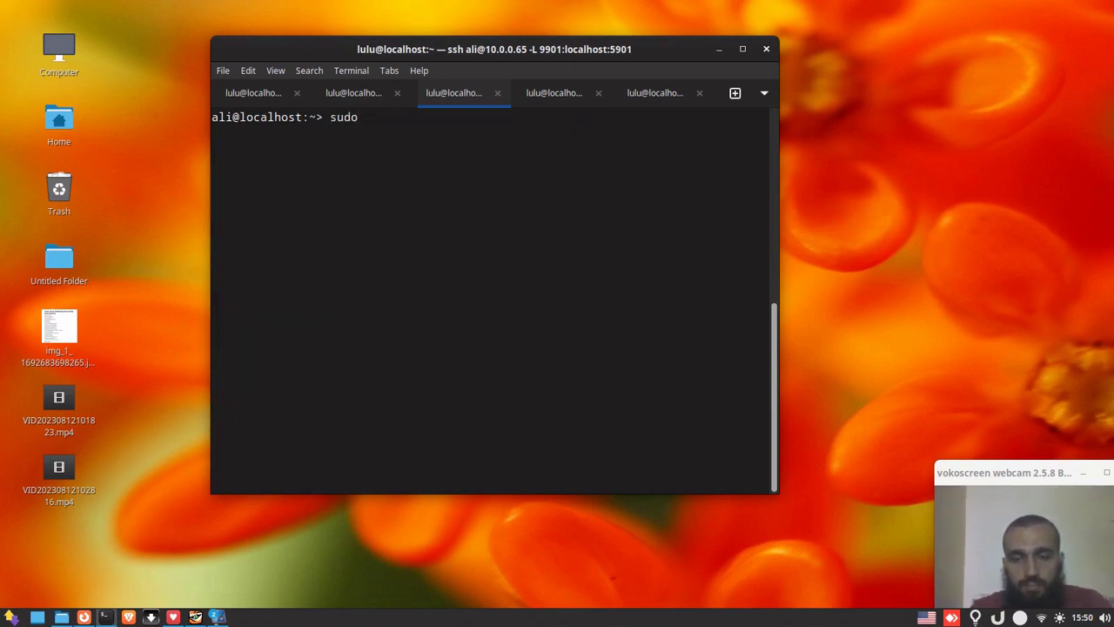
{"action": "type", "text": "sys"}
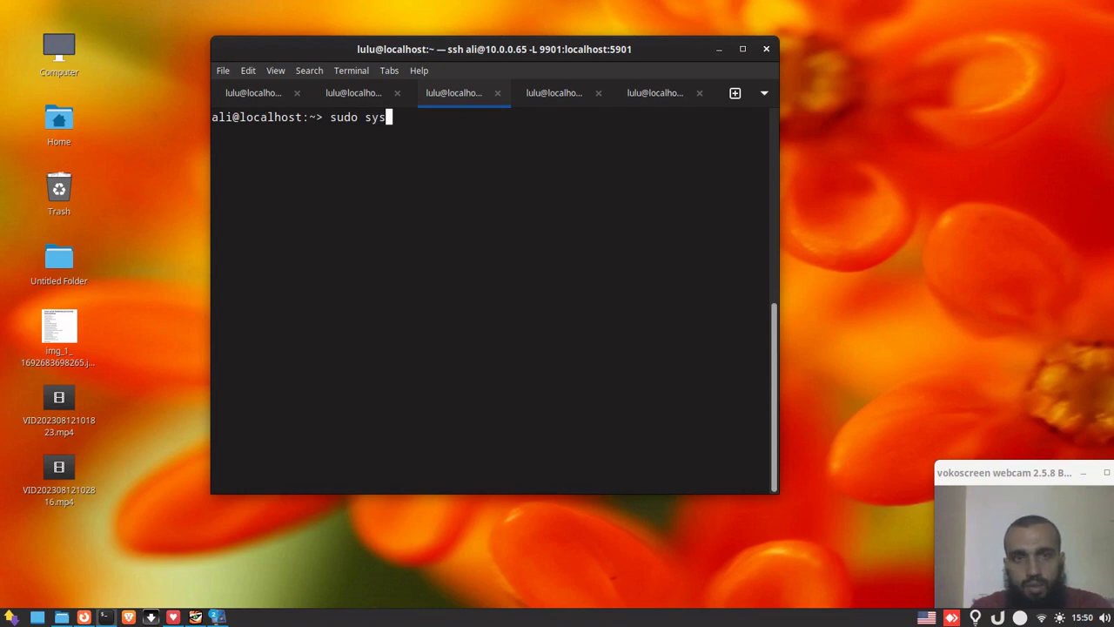
{"action": "type", "text": "temctl "}
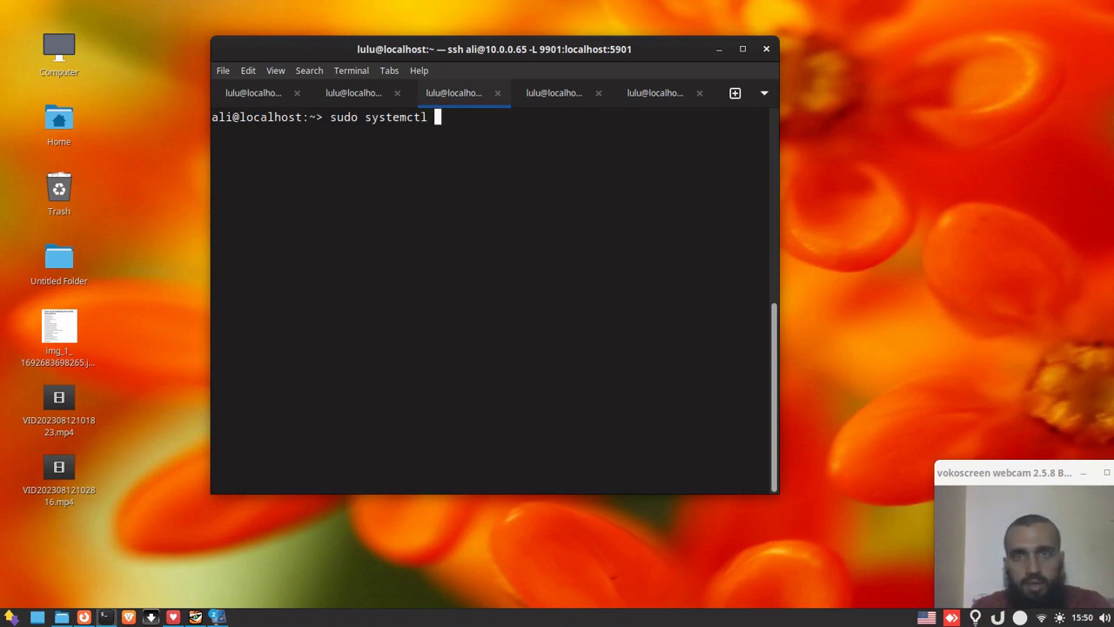
{"action": "type", "text": "r"}
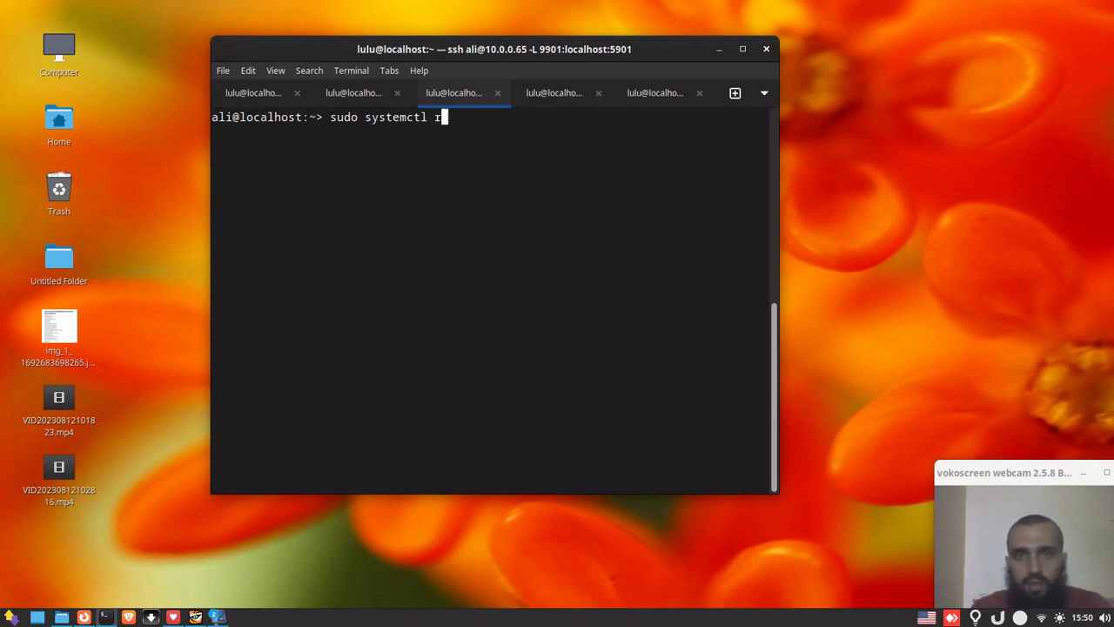
{"action": "type", "text": "estart "}
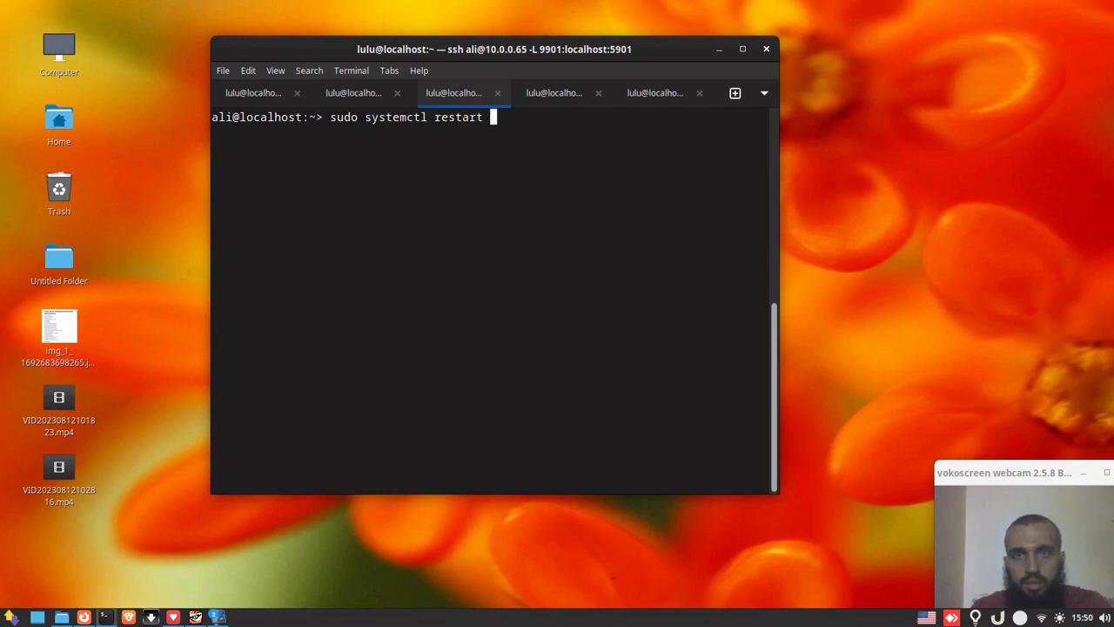
{"action": "type", "text": "nfs-server.service"}
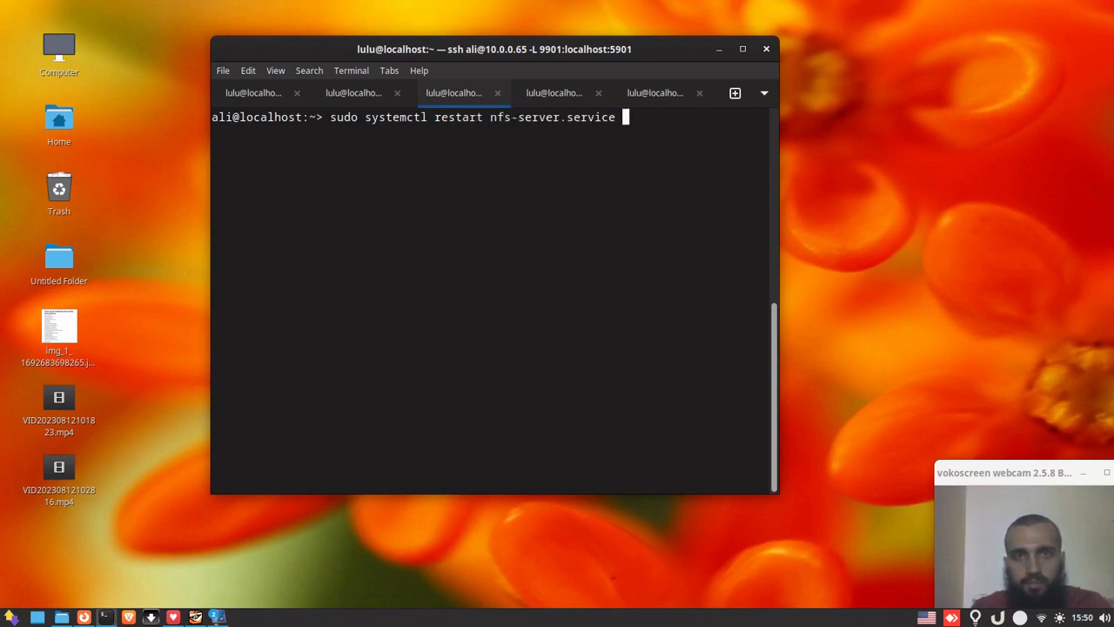
{"action": "key", "text": "Return"}
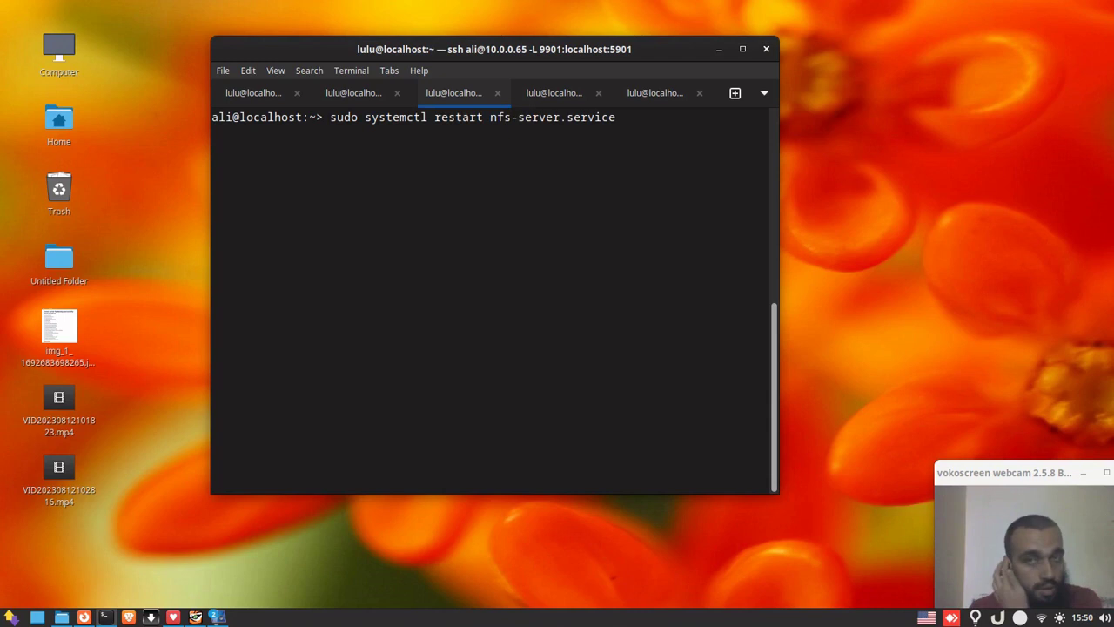
Check that nfs-server.service is active using sudo systemctl status nfs-server.service.
{"action": "key", "text": "Up"}
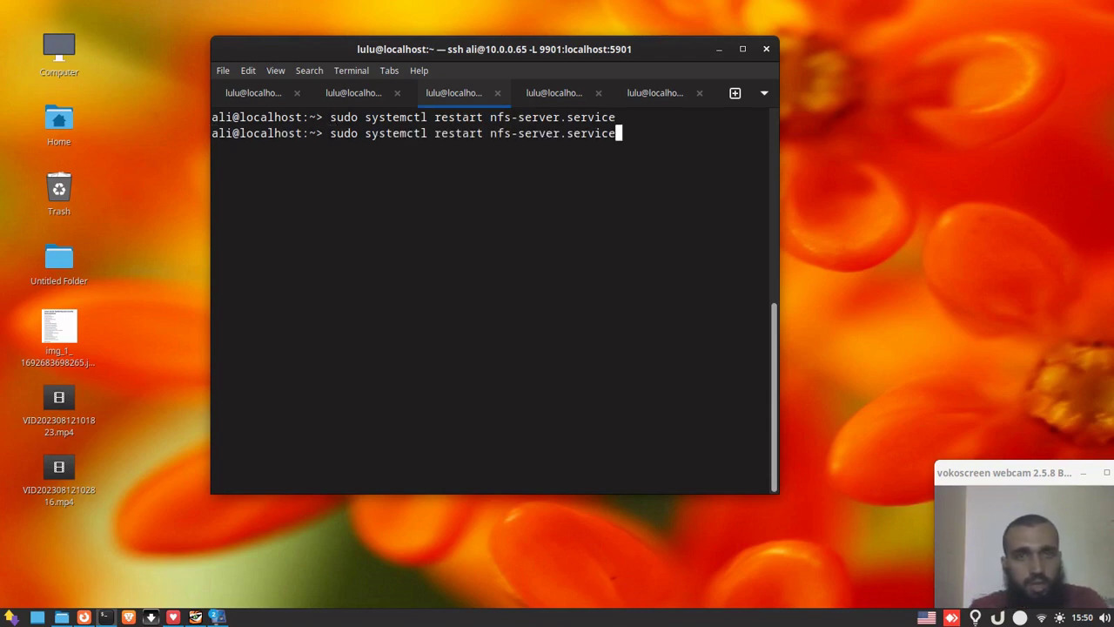
{"action": "key", "text": "ctrl+Left"}
{"action": "key", "text": "ctrl+Left"}
{"action": "key", "text": "ctrl+Left"}
{"action": "key", "text": "Left"}
{"action": "key", "text": "BackSpace"}
{"action": "key", "text": "BackSpace"}
{"action": "key", "text": "BackSpace"}
{"action": "key", "text": "BackSpace"}
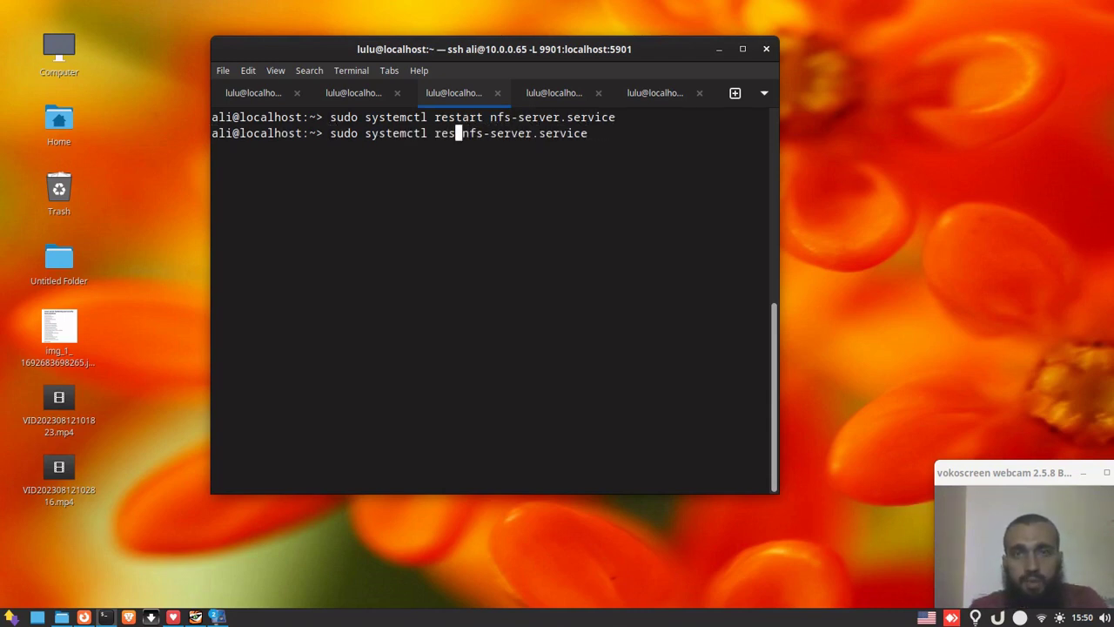
{"action": "key", "text": "BackSpace"}
{"action": "key", "text": "BackSpace"}
{"action": "key", "text": "BackSpace"}
{"action": "type", "text": "sta"}
{"action": "key", "text": "BackSpace"}
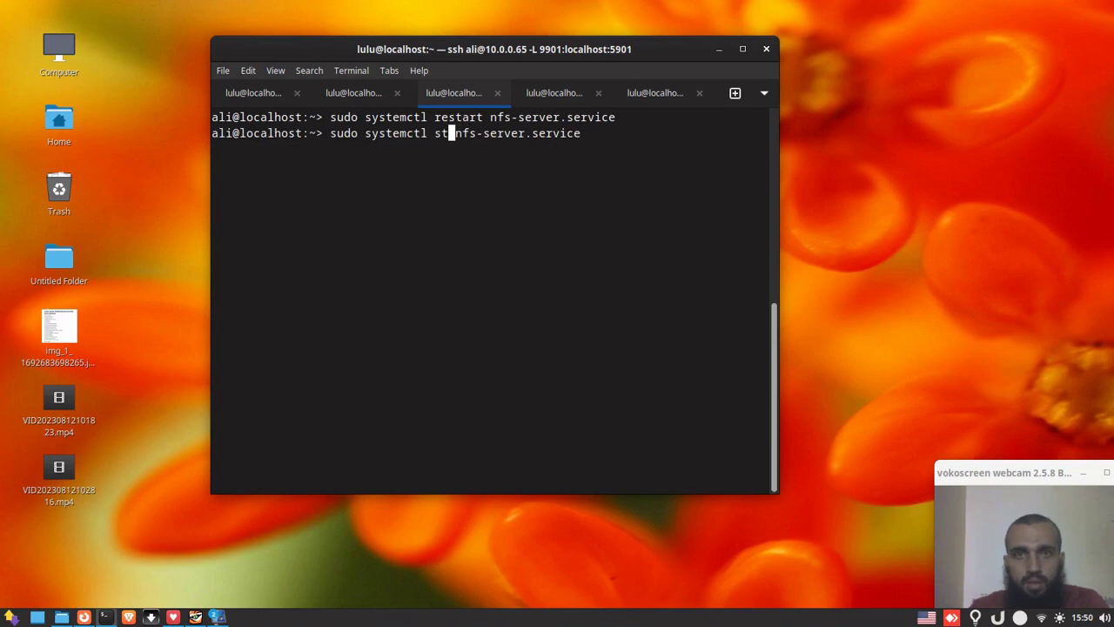
{"action": "type", "text": "atus"}
{"action": "key", "text": "Return"}
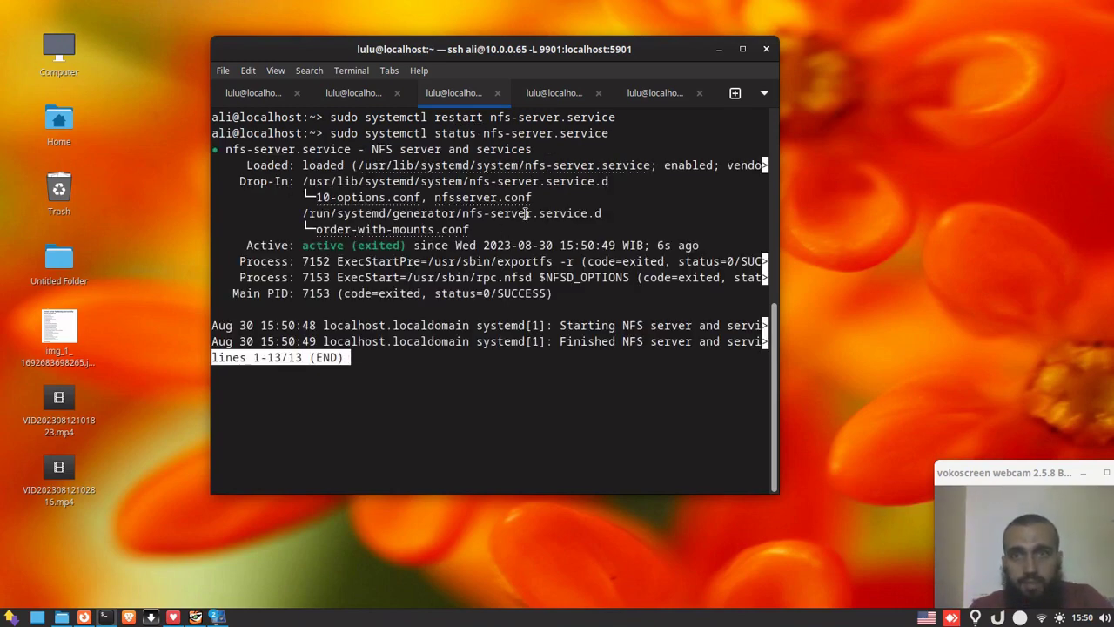
On the client terminal tab, run sudo mount 10.0.0.65:/nfs-data onto the user's home Public folder.
{"action": "left_click", "coordinate": [640, 99]}
{"action": "type", "text": "sudo"}
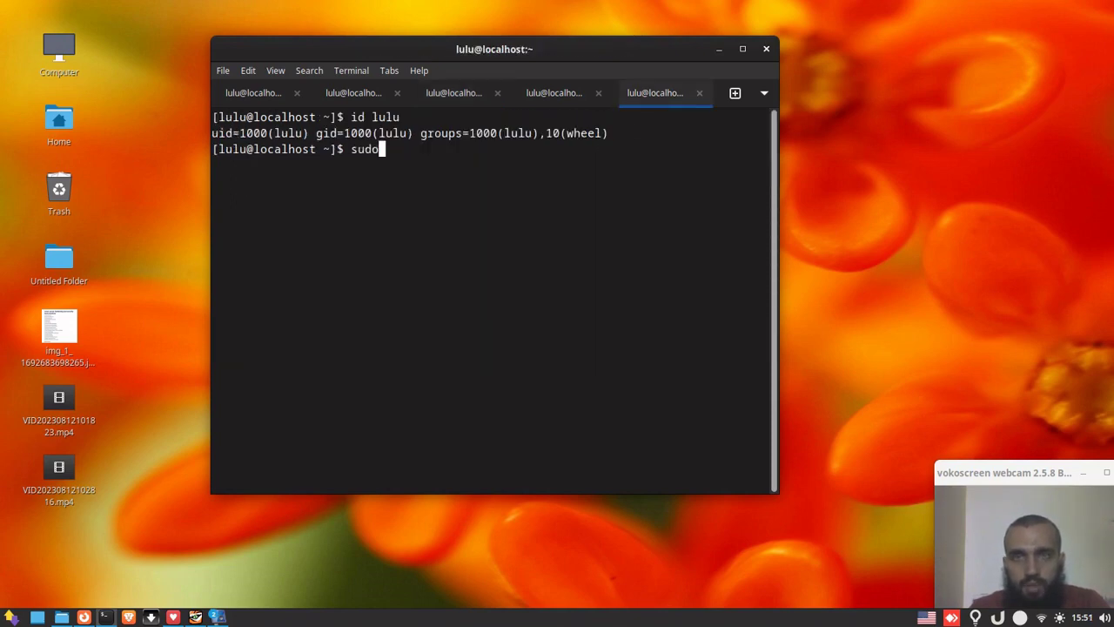
{"action": "type", "text": " mount"}
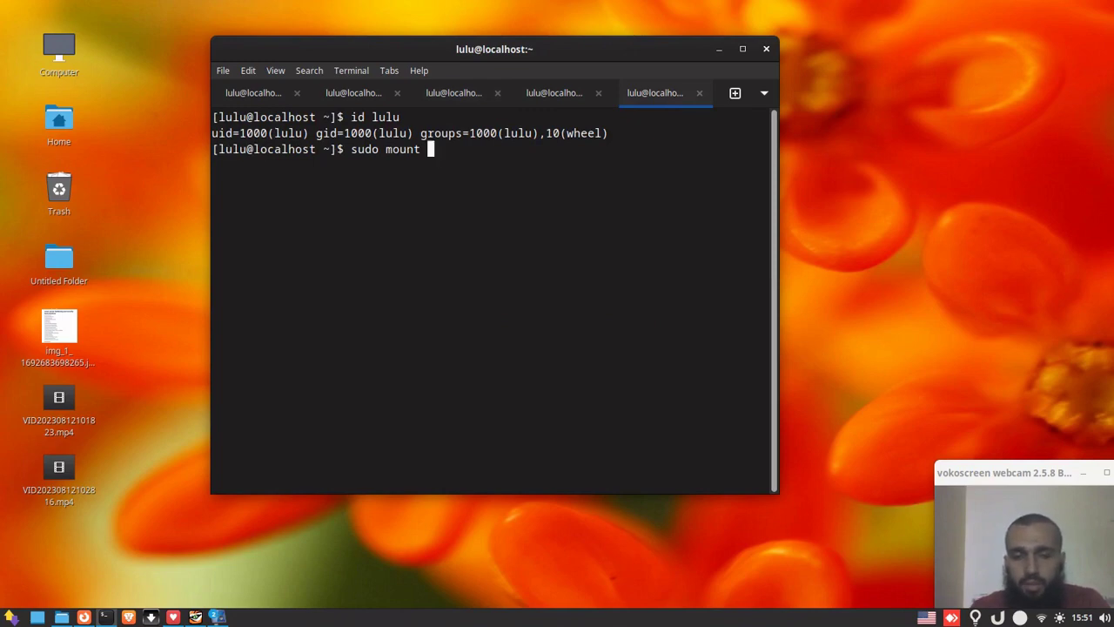
{"action": "type", "text": "10.0"}
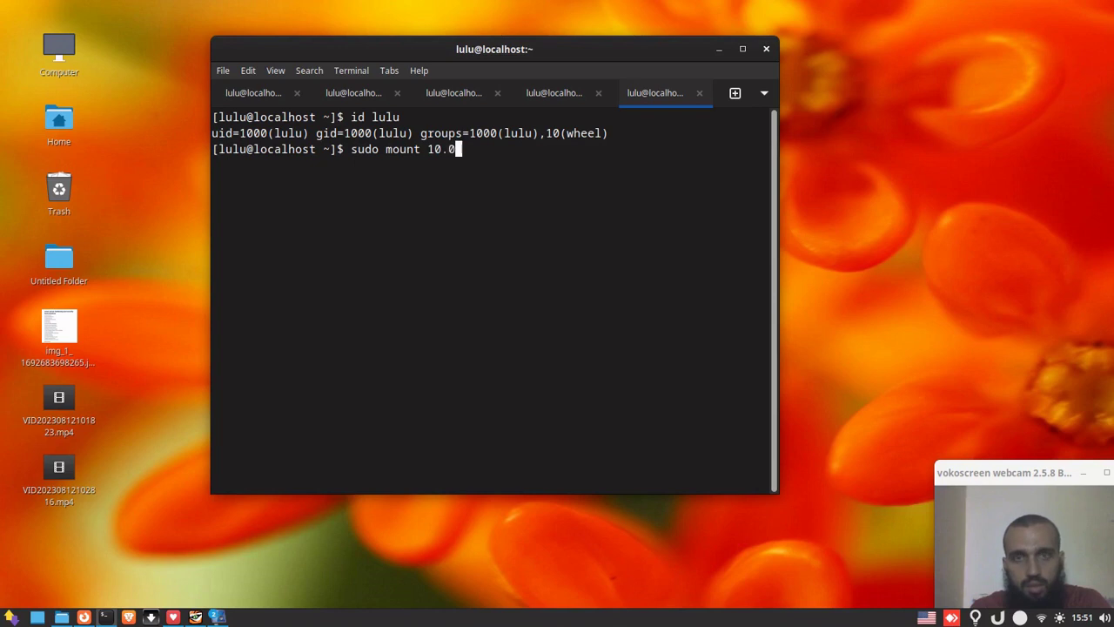
{"action": "type", "text": ".0.65"}
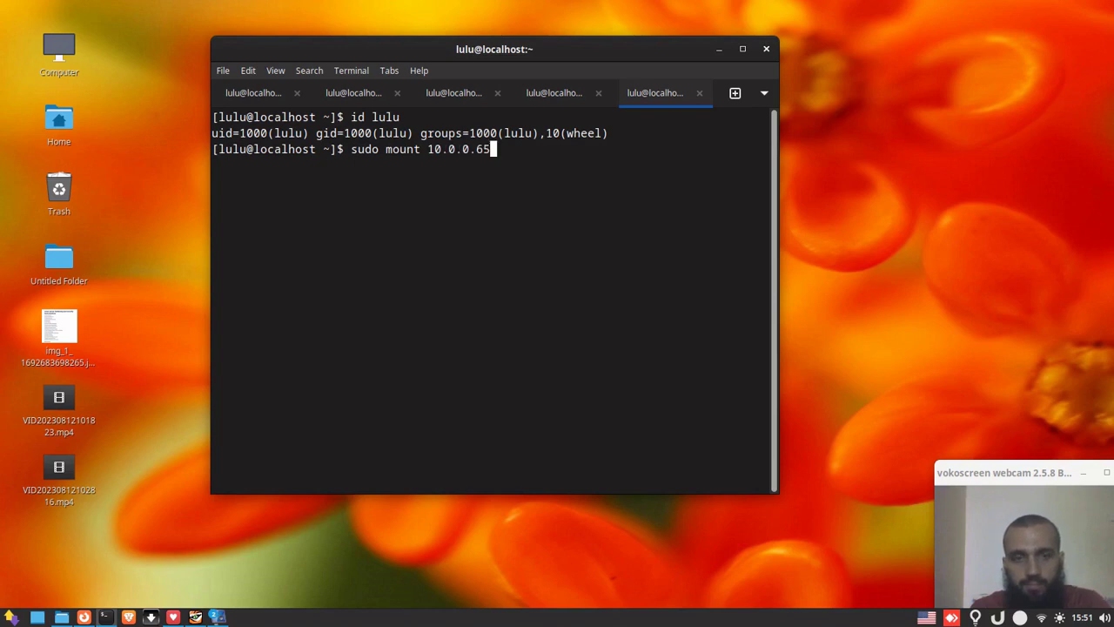
{"action": "type", "text": ":/nfs-d"}
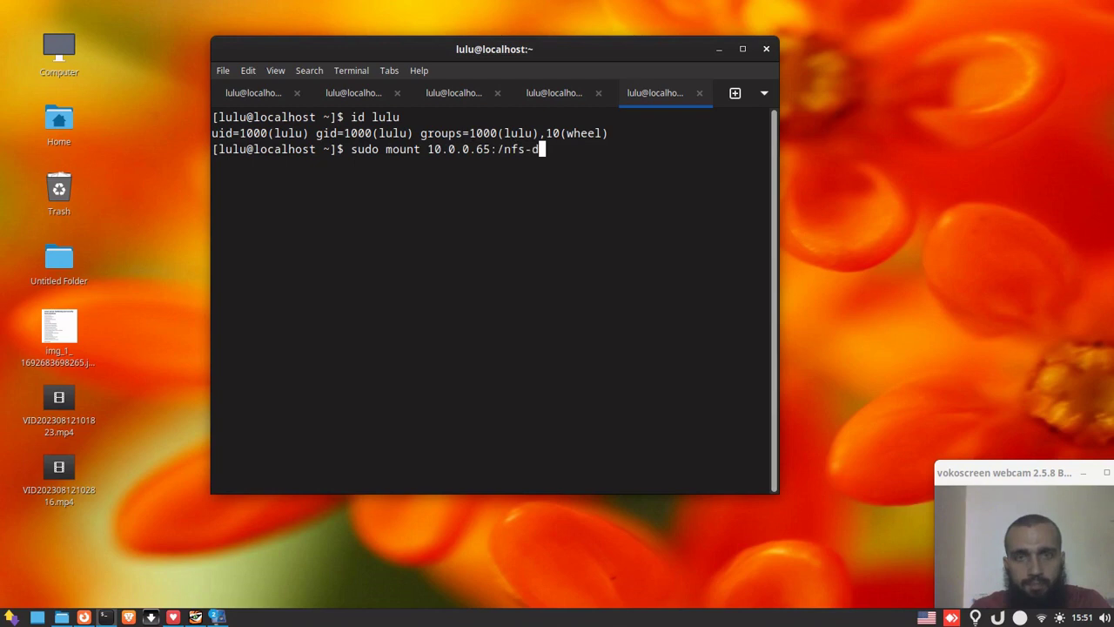
{"action": "type", "text": "ata /h"}
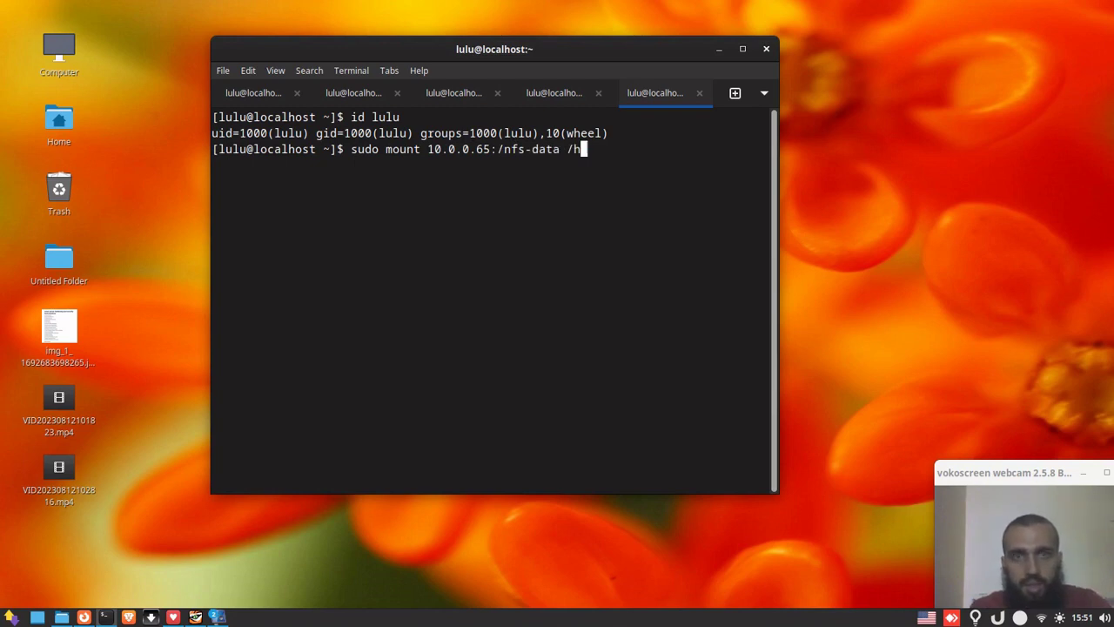
{"action": "key", "text": "Tab"}
{"action": "type", "text": "o"}
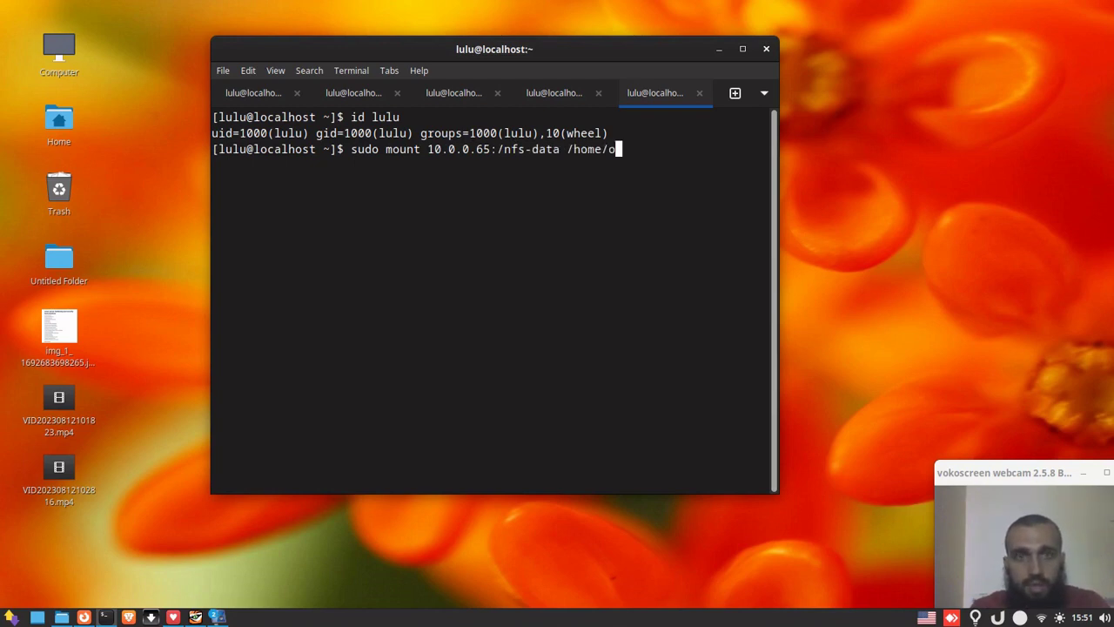
{"action": "key", "text": "BackSpace"}
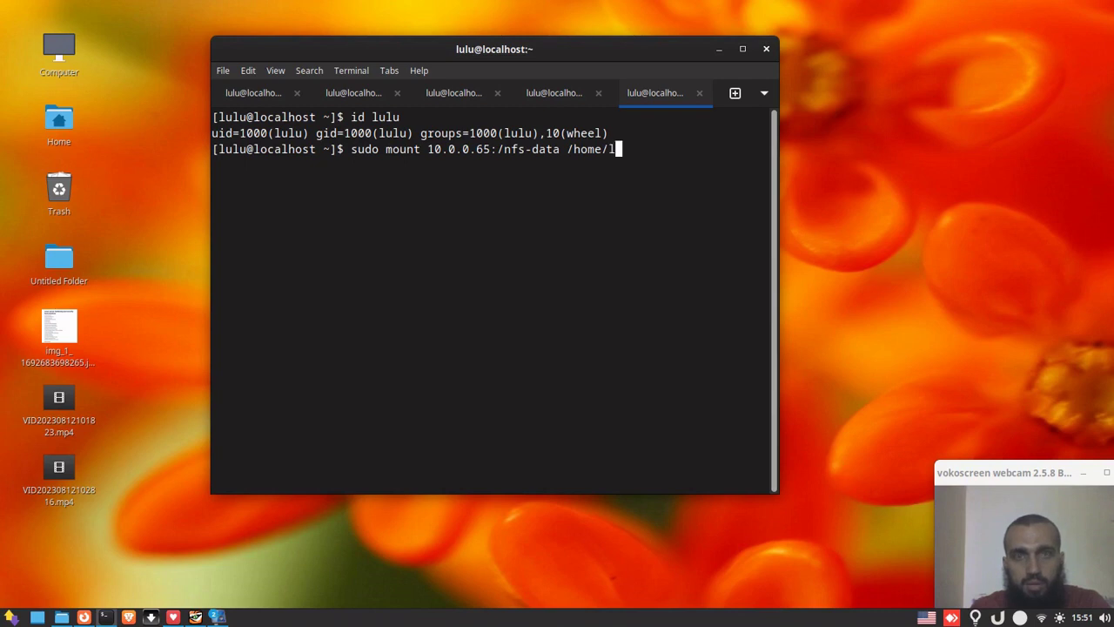
{"action": "type", "text": "l"}
{"action": "key", "text": "Tab"}
{"action": "type", "text": "Pu"}
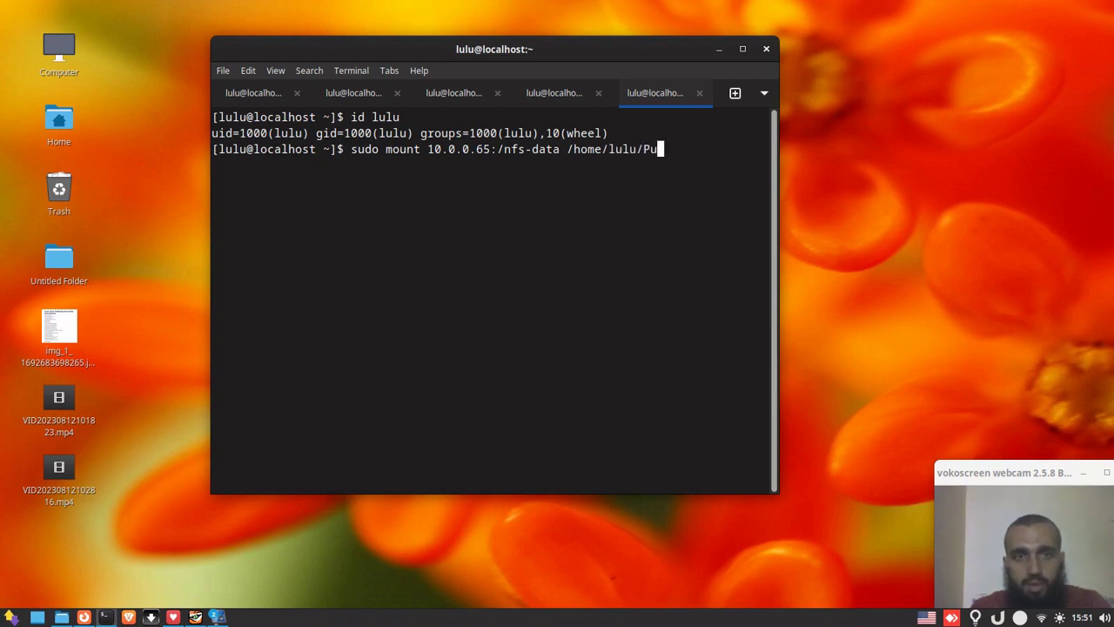
{"action": "key", "text": "Tab"}
{"action": "key", "text": "Return"}
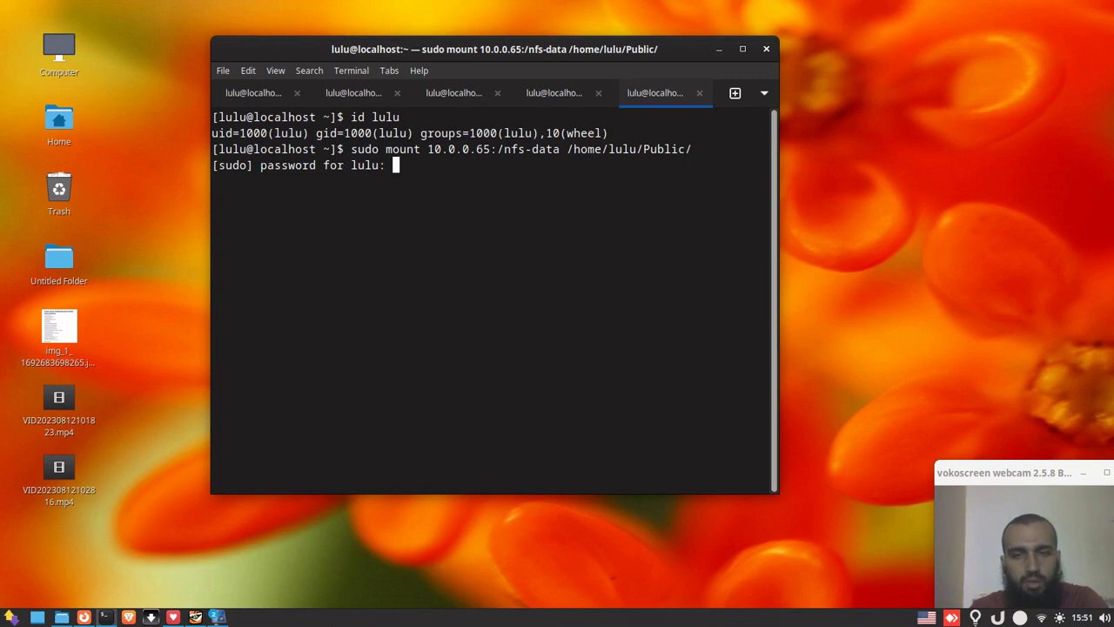
Enter the sudo password, retrying after a failed attempt, to complete the mount.
{"action": "key", "text": "Return"}
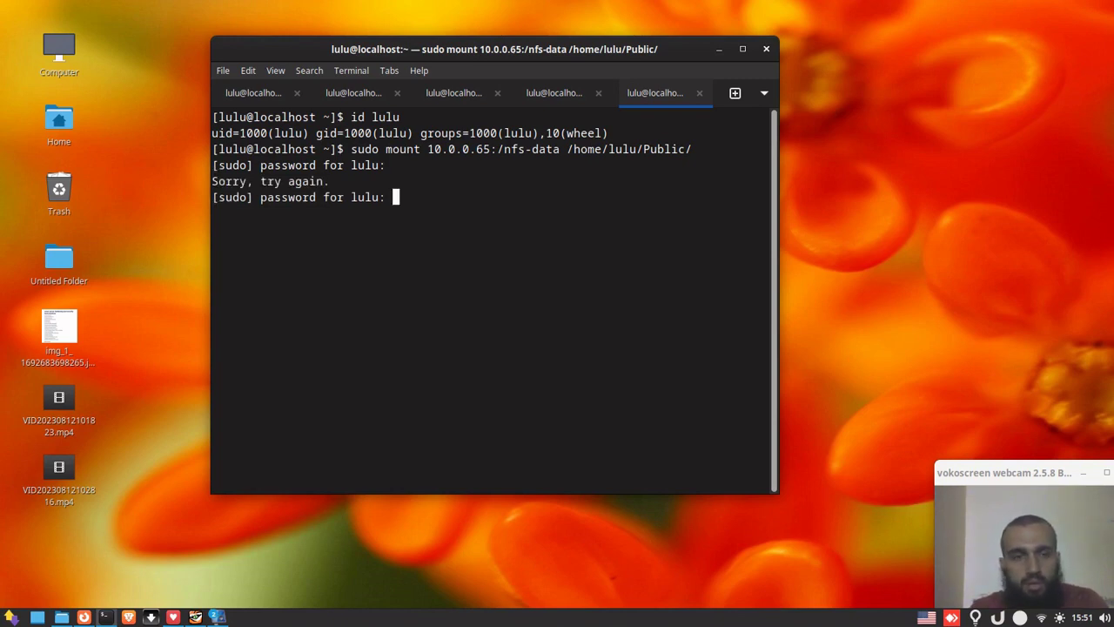
{"action": "key", "text": "Return"}
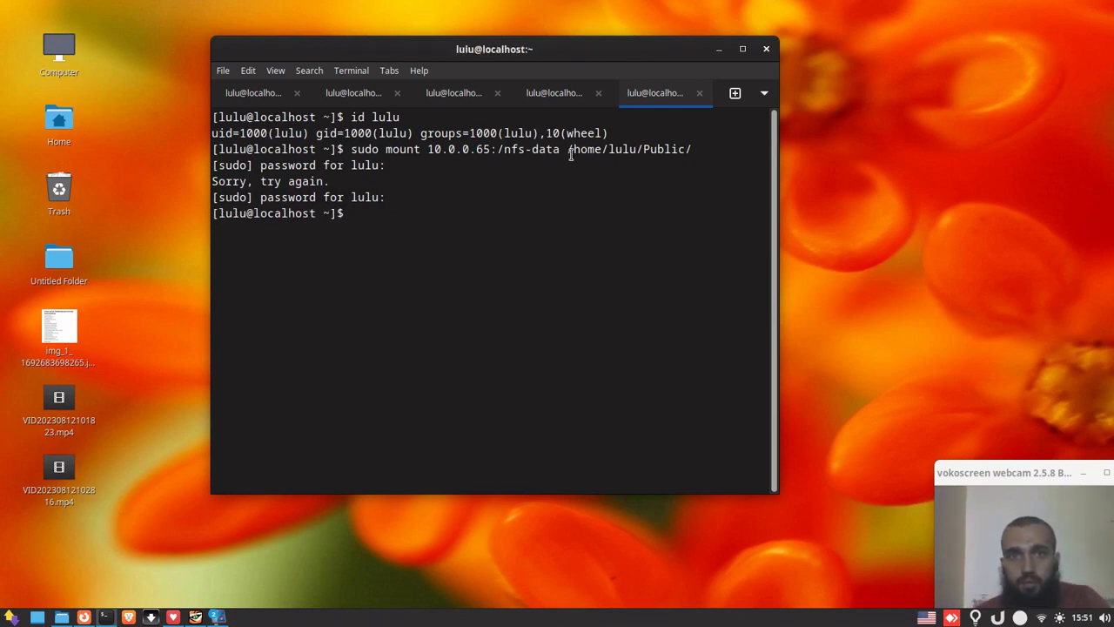
{"action": "left_click_drag", "start_coordinate": [566, 149], "coordinate": [691, 148]}
Check the Public folder's Properties and Permissions to confirm it is an NFS volume.
{"action": "left_click", "coordinate": [307, 168]}
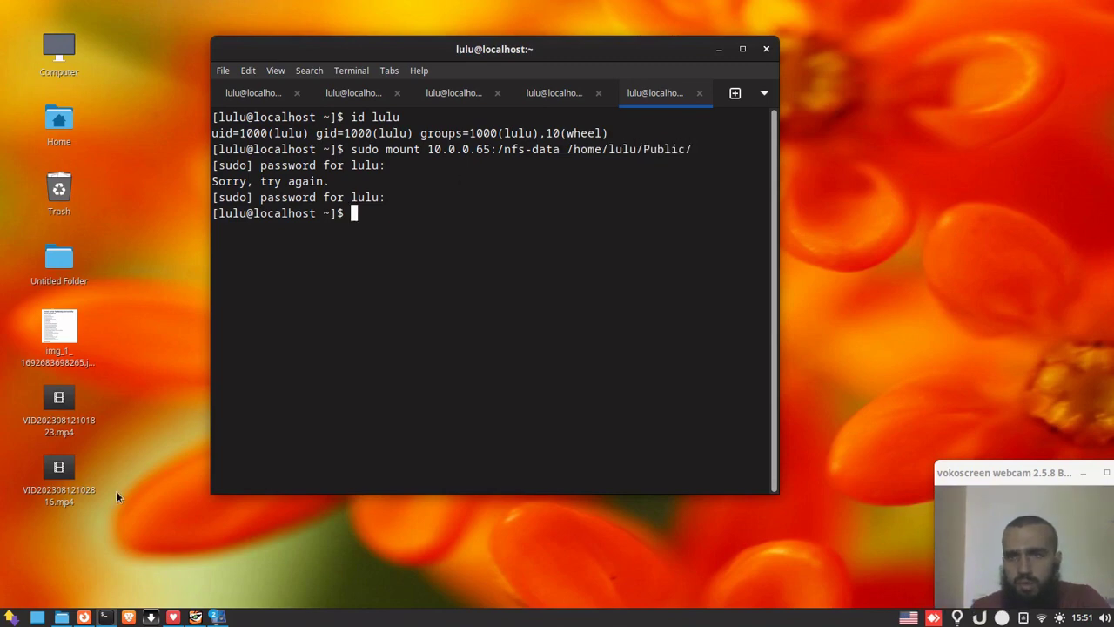
{"action": "left_click", "coordinate": [52, 136]}
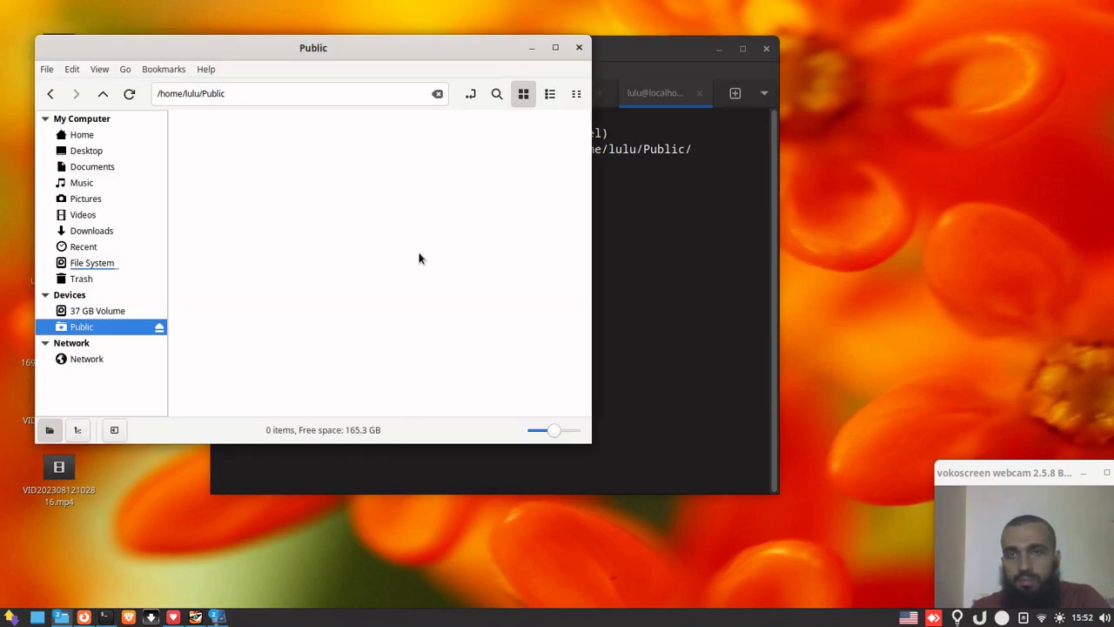
{"action": "right_click", "coordinate": [423, 257]}
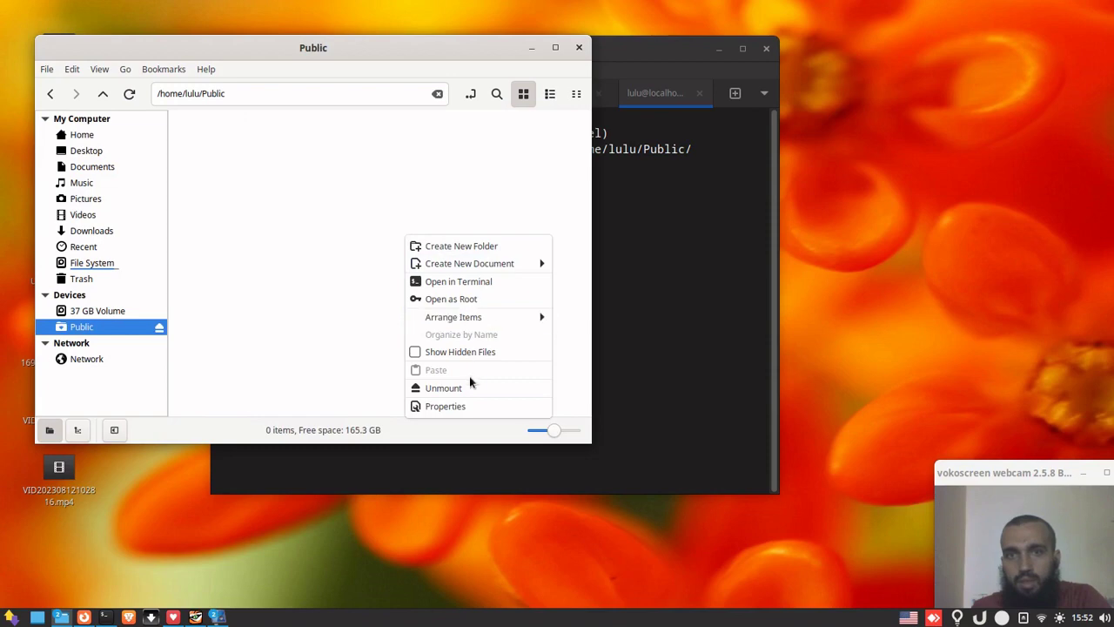
{"action": "left_click", "coordinate": [479, 401]}
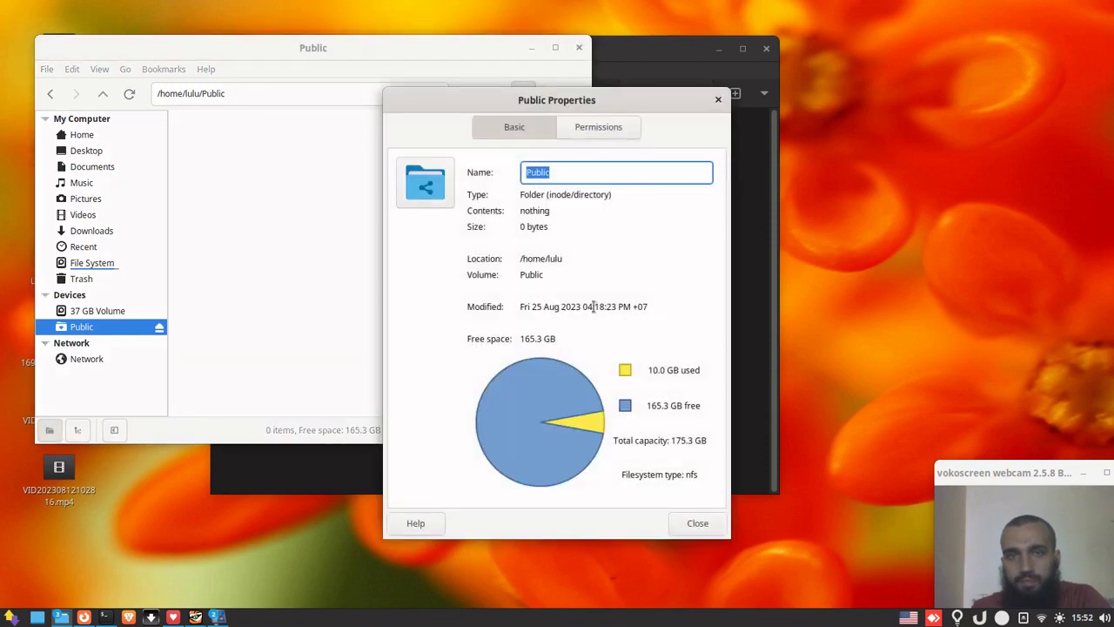
{"action": "left_click", "coordinate": [623, 127]}
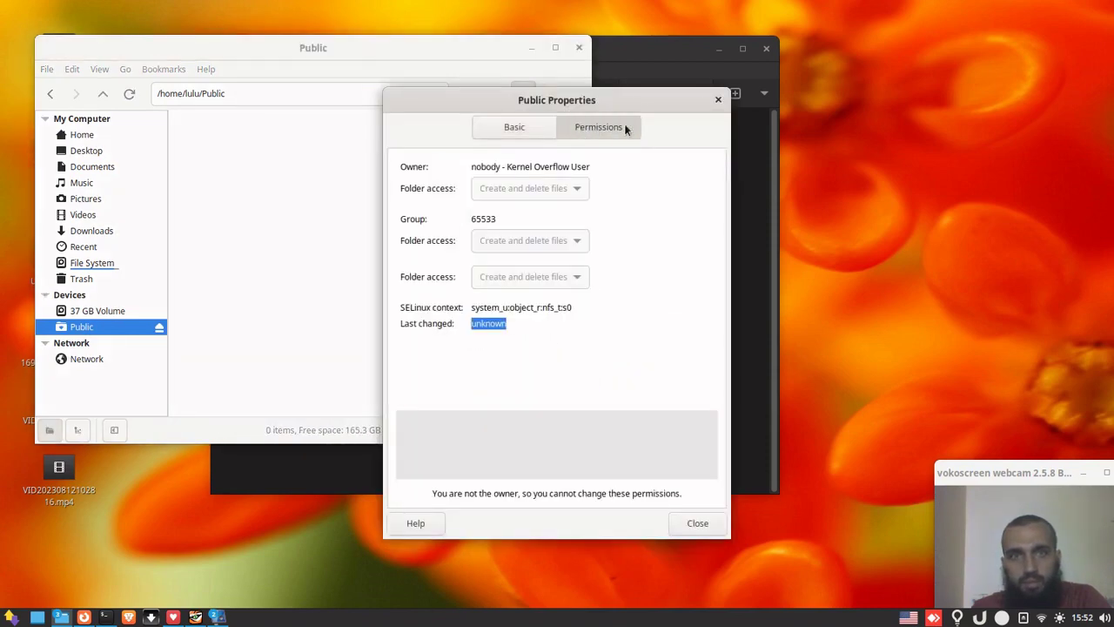
{"action": "left_click", "coordinate": [718, 100]}
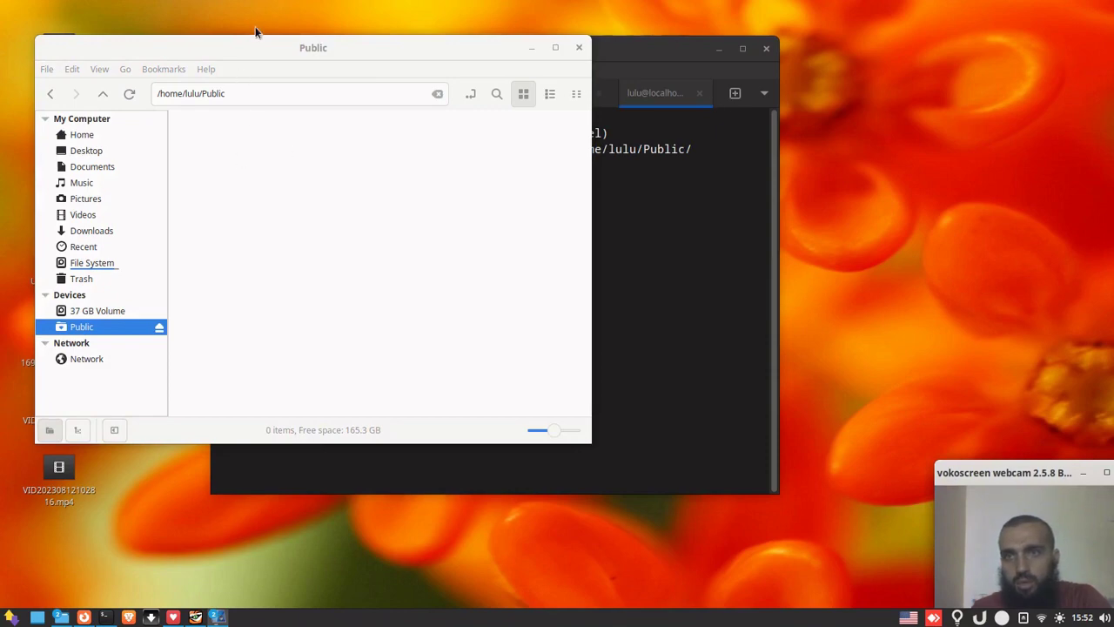
Copy VID20230812102816.mp4 from the desktop and paste it into the Public folder.
{"action": "right_click", "coordinate": [87, 492]}
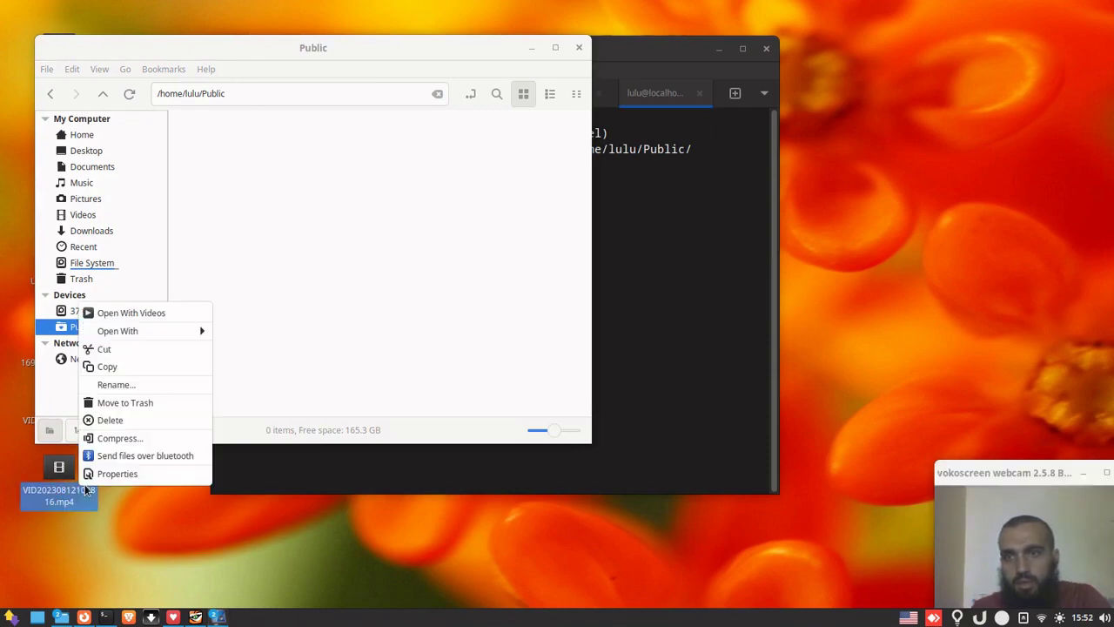
{"action": "left_click", "coordinate": [119, 366]}
{"action": "right_click", "coordinate": [395, 277]}
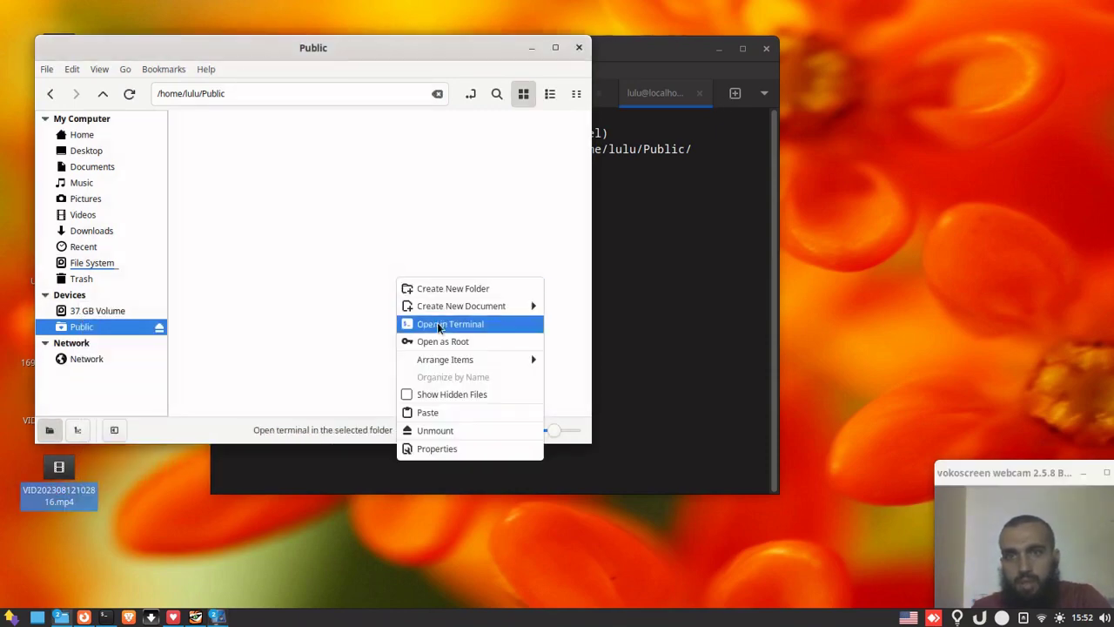
{"action": "left_click", "coordinate": [455, 412]}
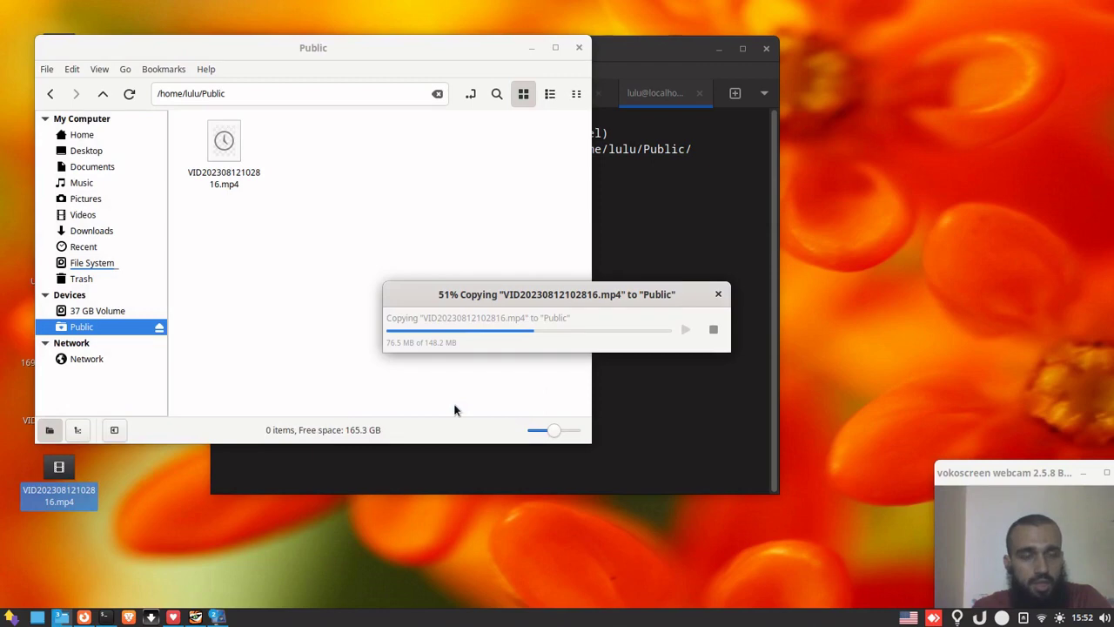
On the server tab, quit the status pager and reopen /etc/exports in nano from history.
{"action": "key", "text": "alt+Tab"}
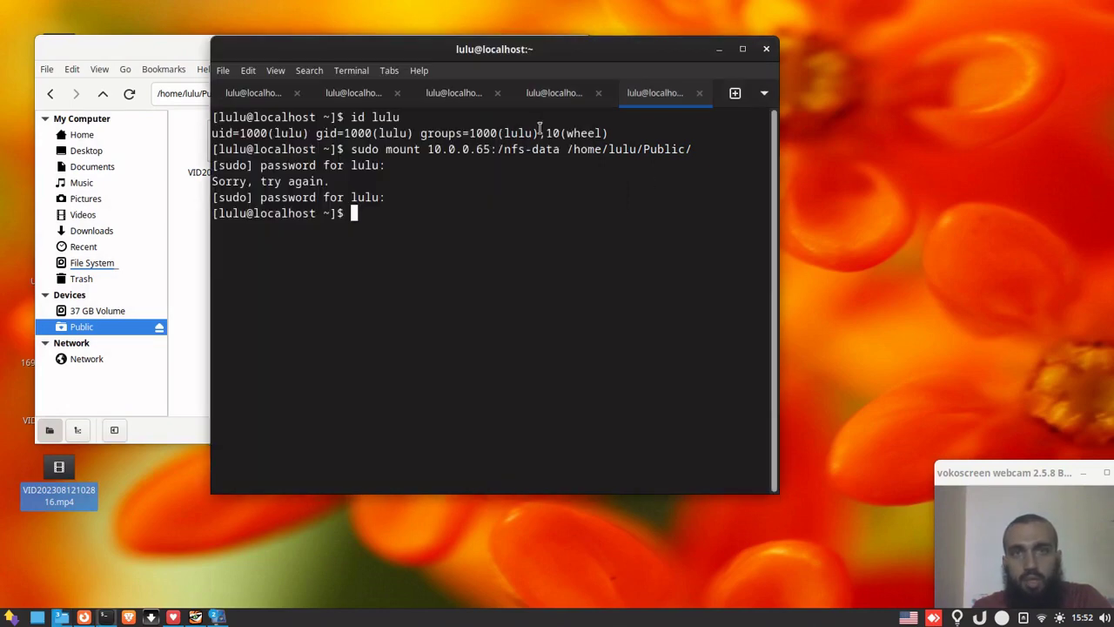
{"action": "left_click", "coordinate": [452, 94]}
{"action": "key", "text": "q"}
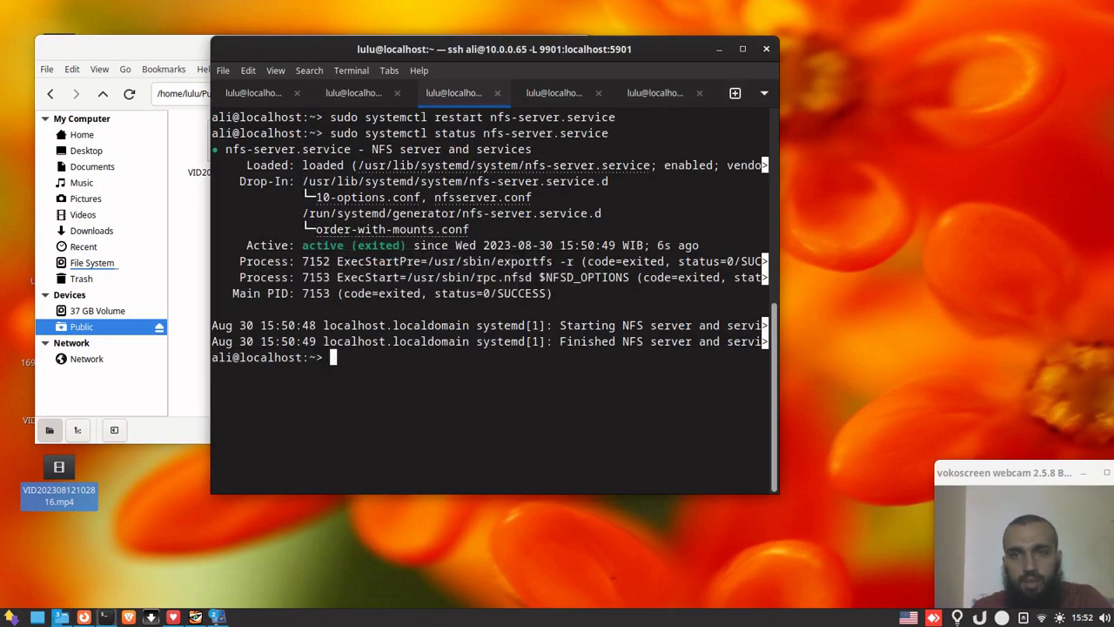
{"action": "key", "text": "Up"}
{"action": "key", "text": "Up"}
{"action": "key", "text": "Up"}
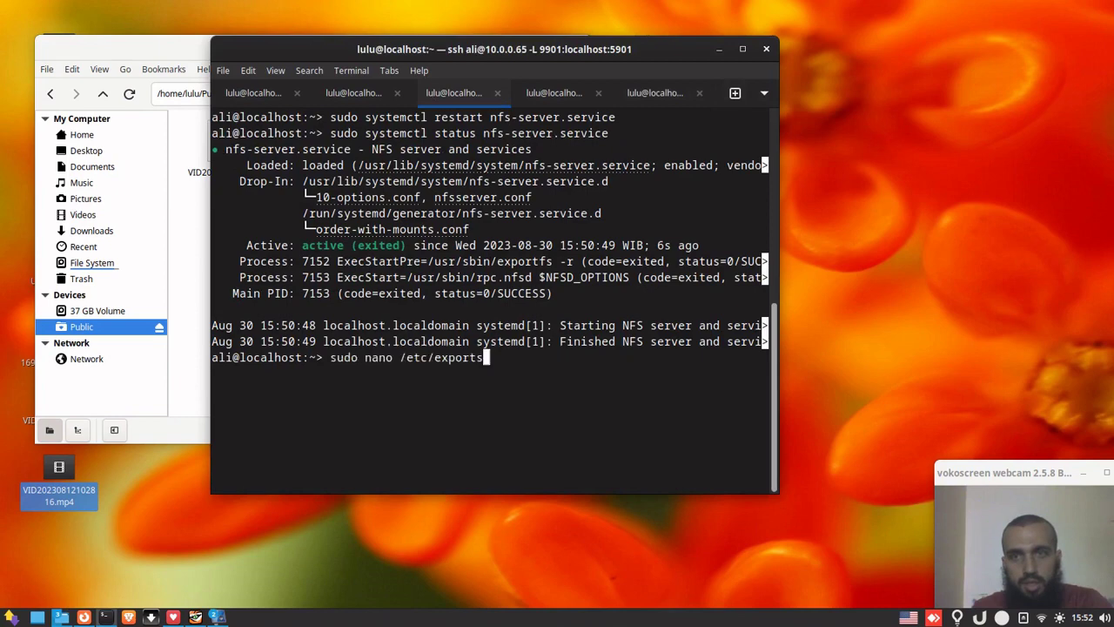
{"action": "key", "text": "Return"}
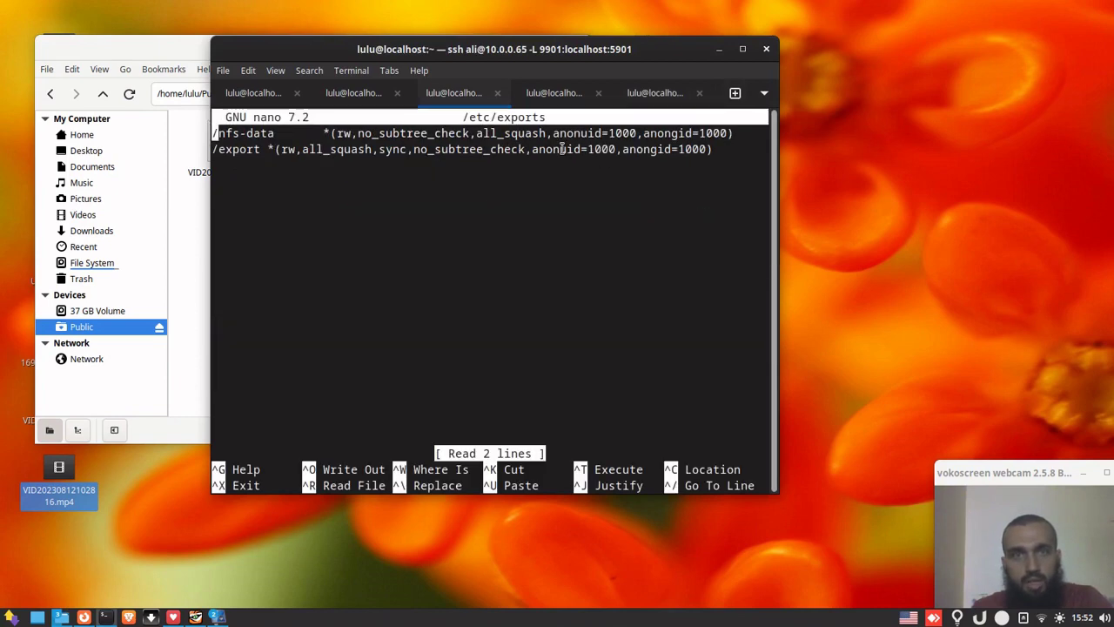
{"action": "left_click_drag", "start_coordinate": [550, 135], "coordinate": [703, 135]}
{"action": "left_click", "coordinate": [724, 135]}
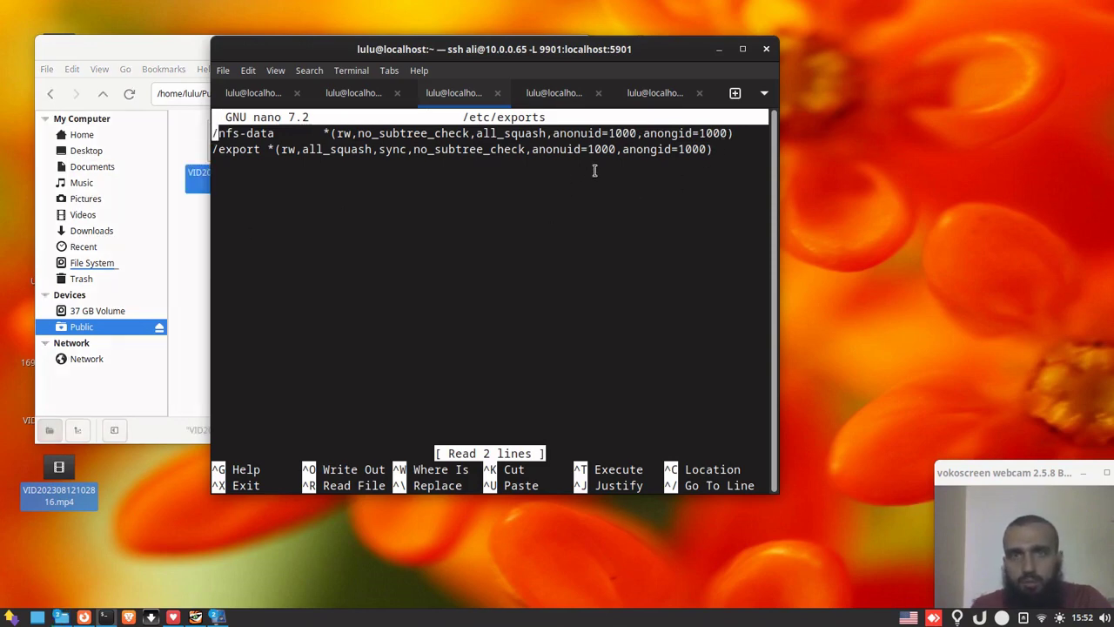
Select VID20230812102816.mp4 in the Public folder and delete it.
{"action": "left_click", "coordinate": [719, 49]}
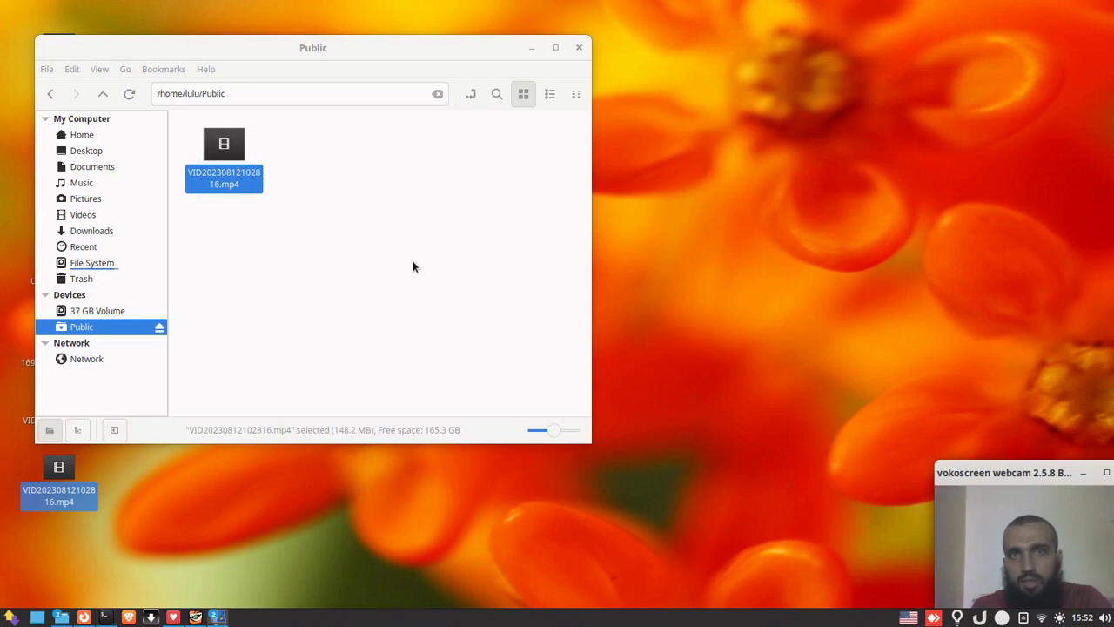
{"action": "left_click", "coordinate": [277, 247]}
{"action": "left_click", "coordinate": [237, 186]}
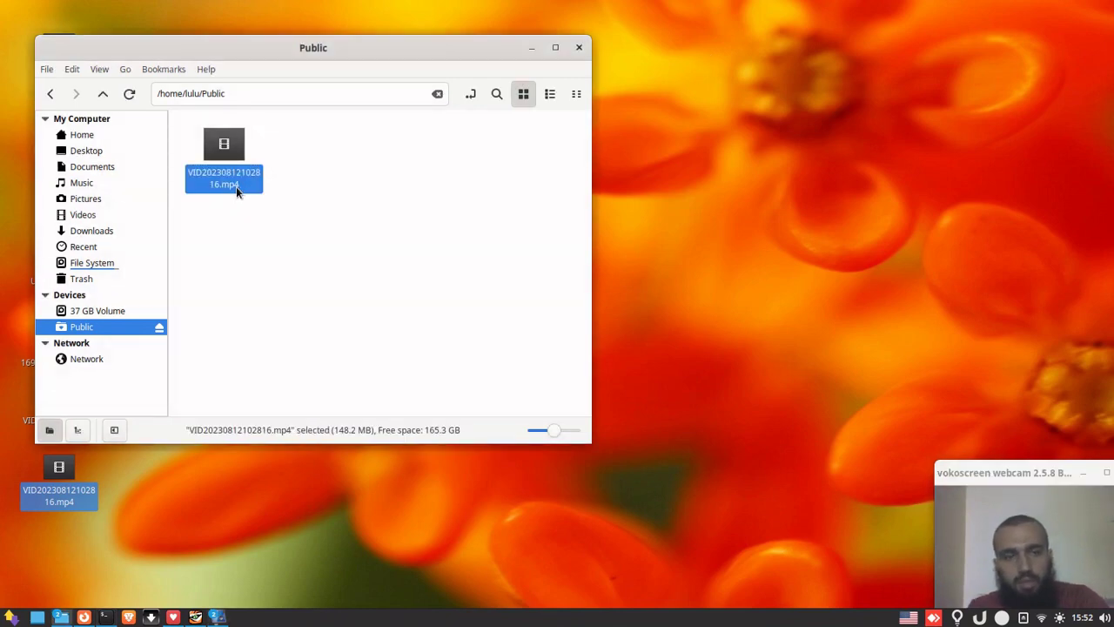
{"action": "key", "text": "Delete"}
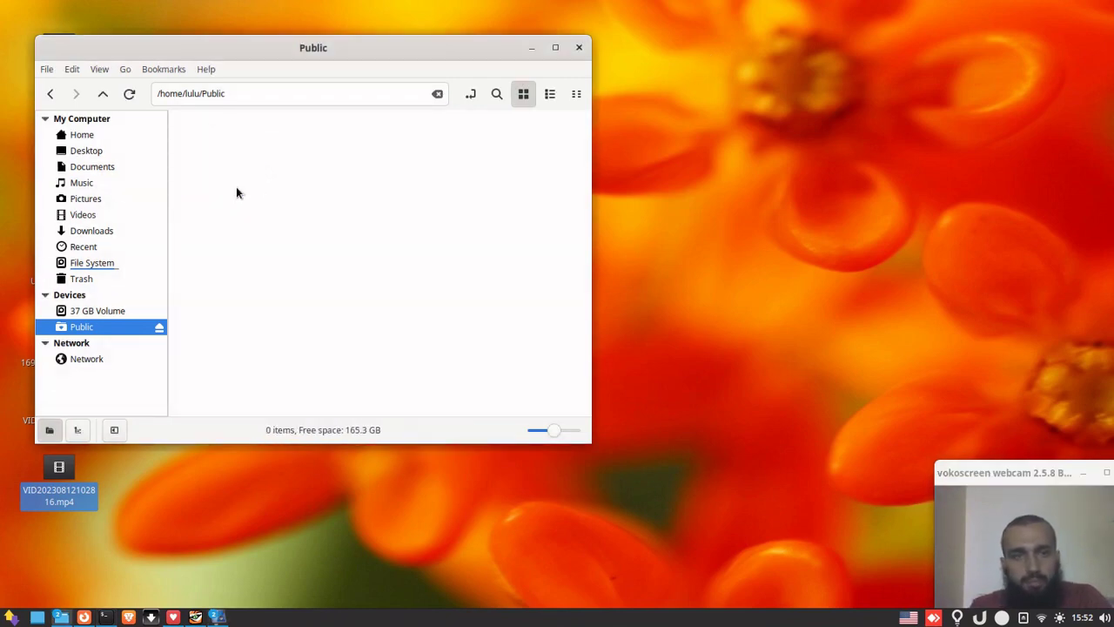